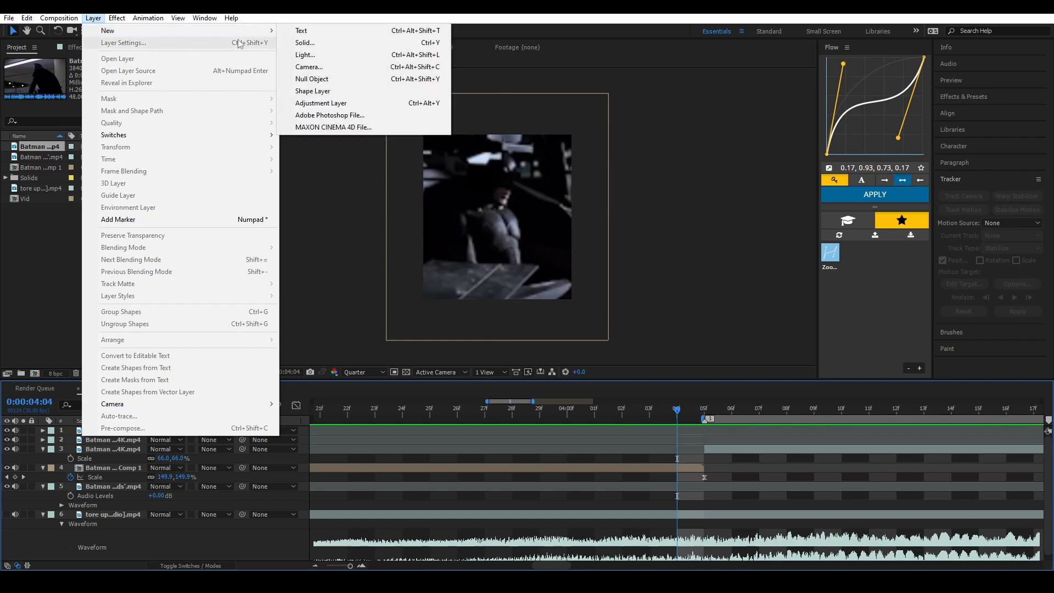
Step: Create a white (FFFFFF) solid layer
click(290, 43)
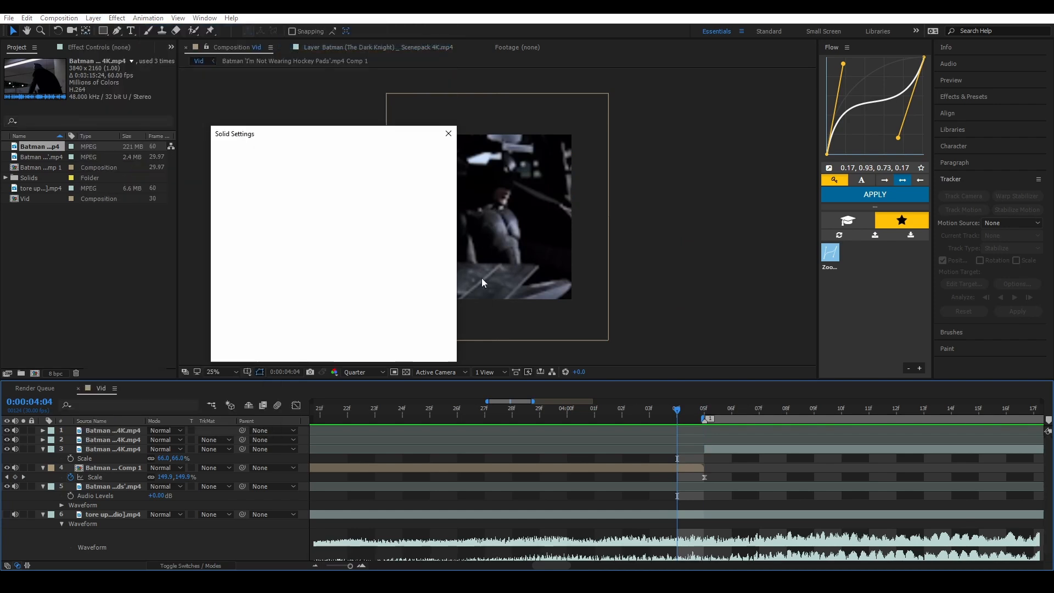
click(327, 317)
text(FFFFFF)
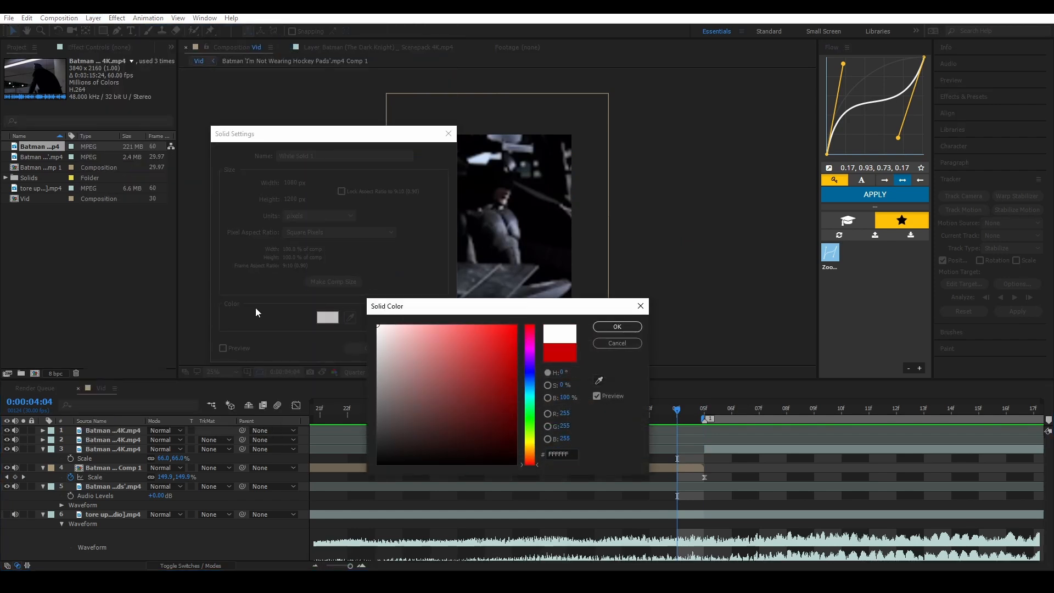
click(617, 327)
key(Return)
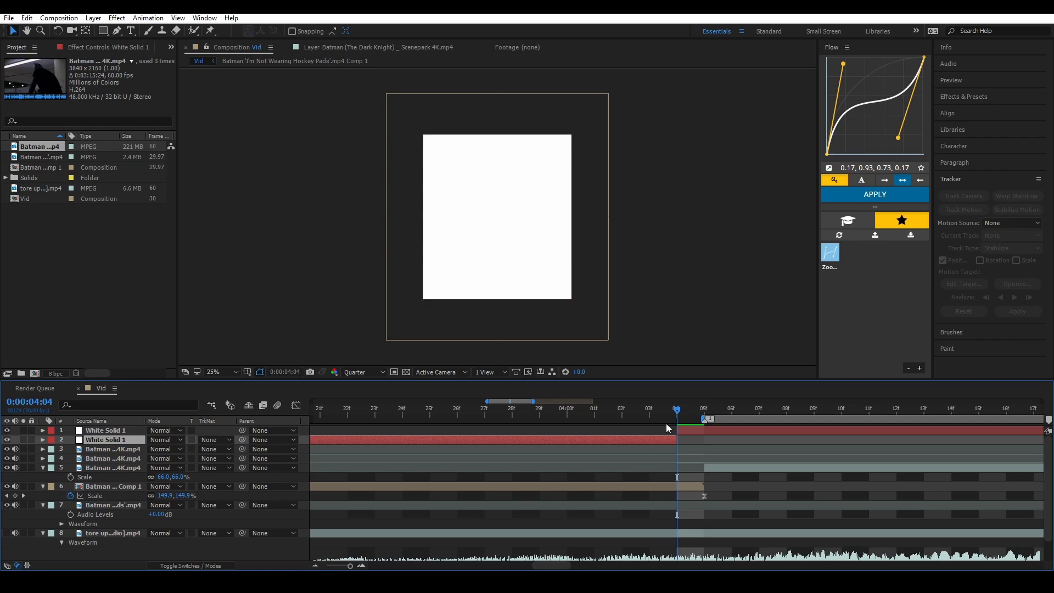
Step: Delete the part of the white solid before 0:00:04:04 and place the remaining part just outside the right edge of the frame
key(Delete)
click(34, 437)
key(Return)
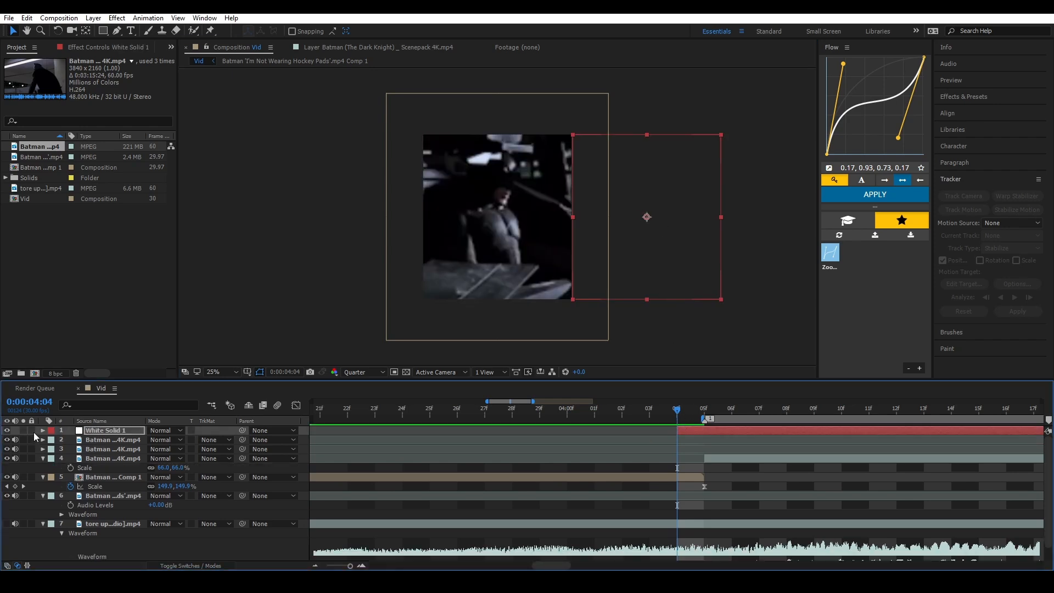
Step: Keyframe the white solid's Position at 1628, 600 and shift the layer one frame earlier to start at 0:00:04:03
click(43, 431)
click(53, 439)
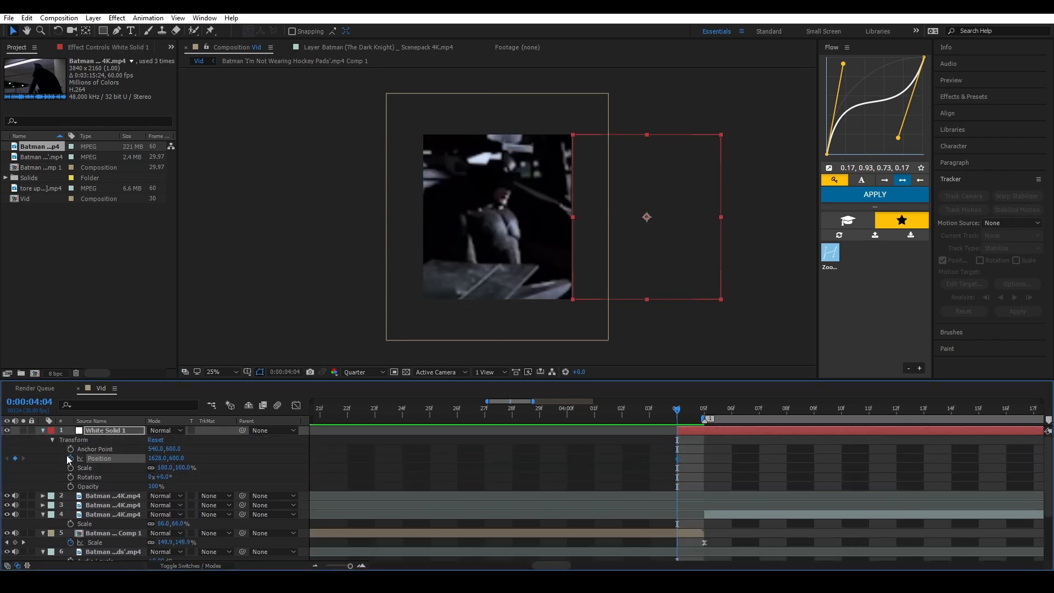
drag(746, 430, 720, 430)
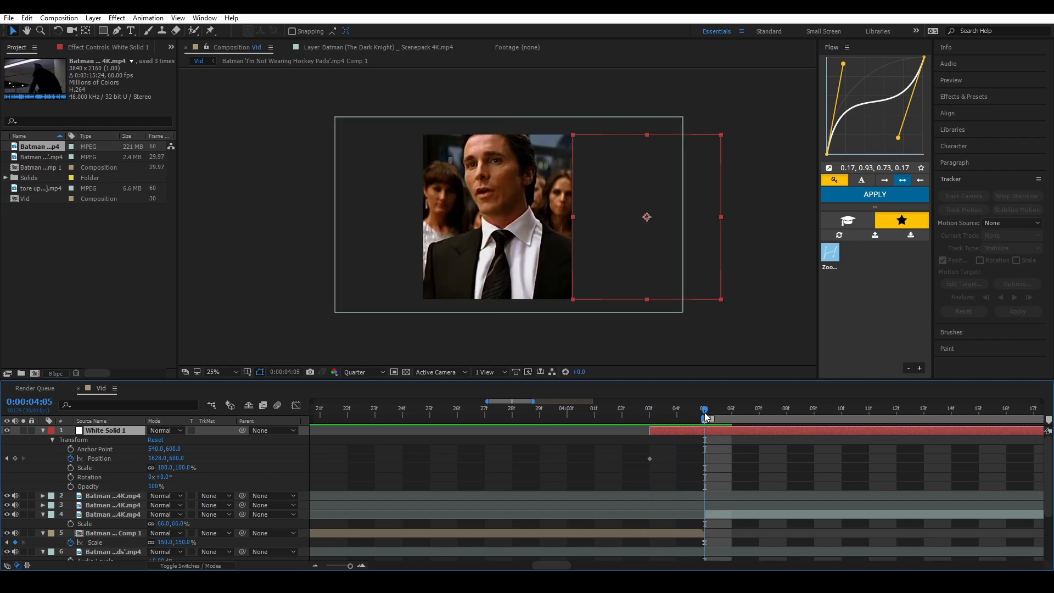
Step: Slide the white solid leftward across the frame with Position keyframes at 0:00:04:04, 04:05 and 04:06, ending at about -532, 600, and preview it
key(Page_Up)
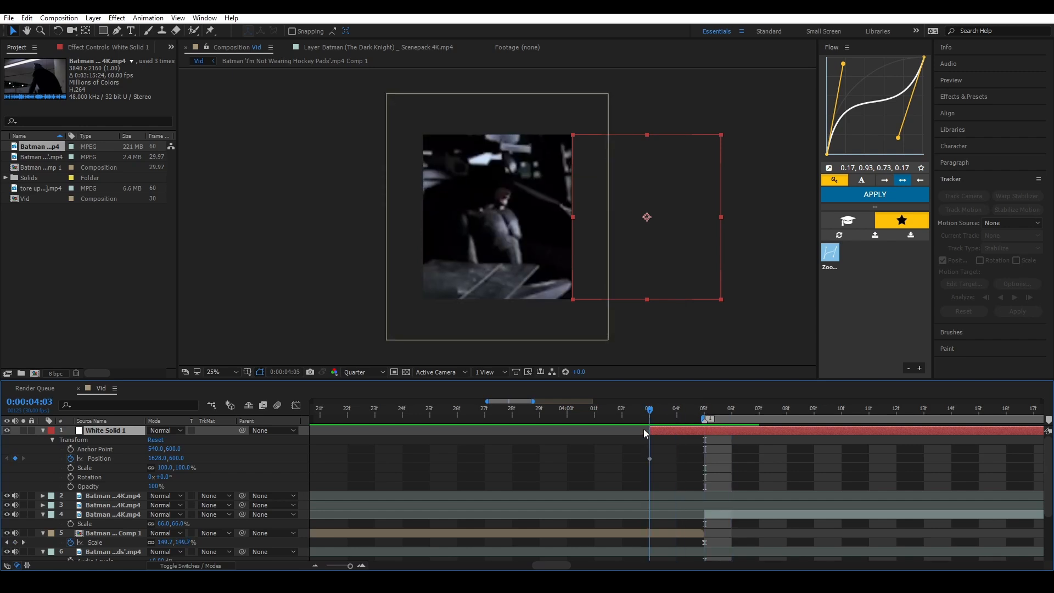
key(Page_Down)
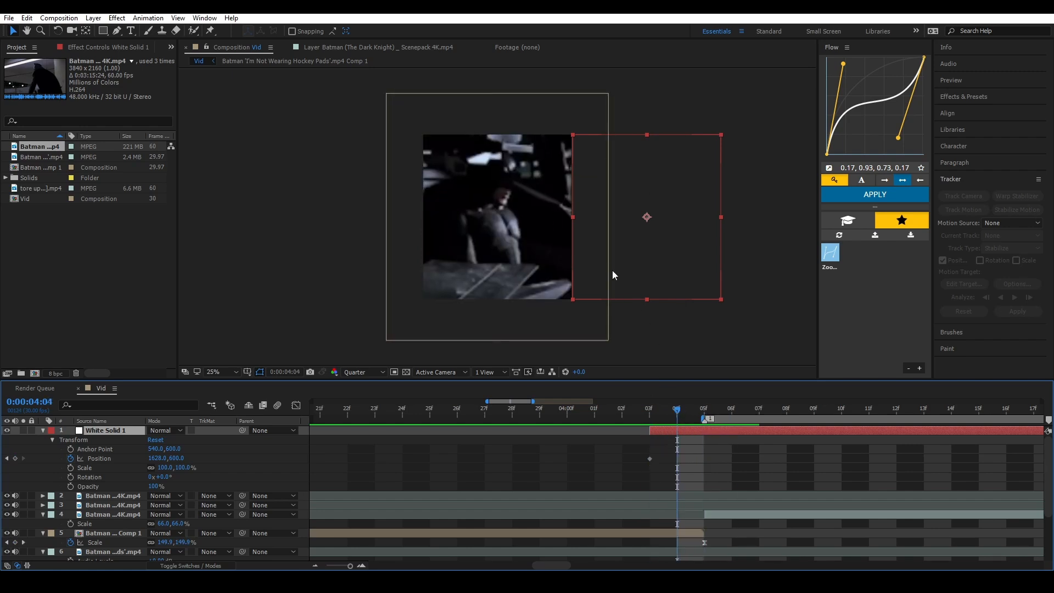
drag(609, 258, 401, 218)
click(703, 412)
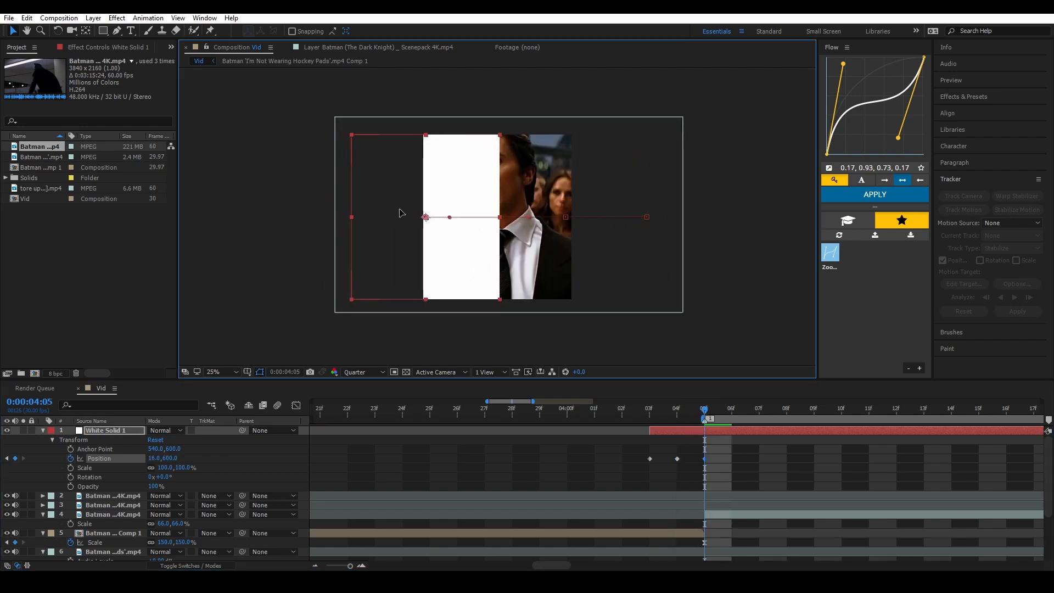
click(732, 413)
drag(457, 262, 377, 259)
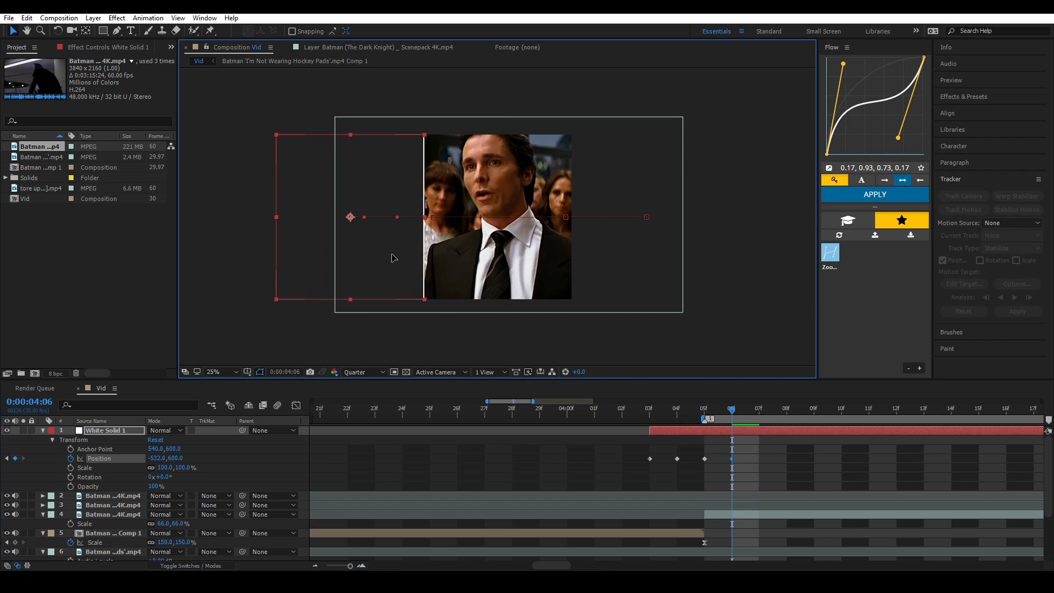
key(space)
key(space)
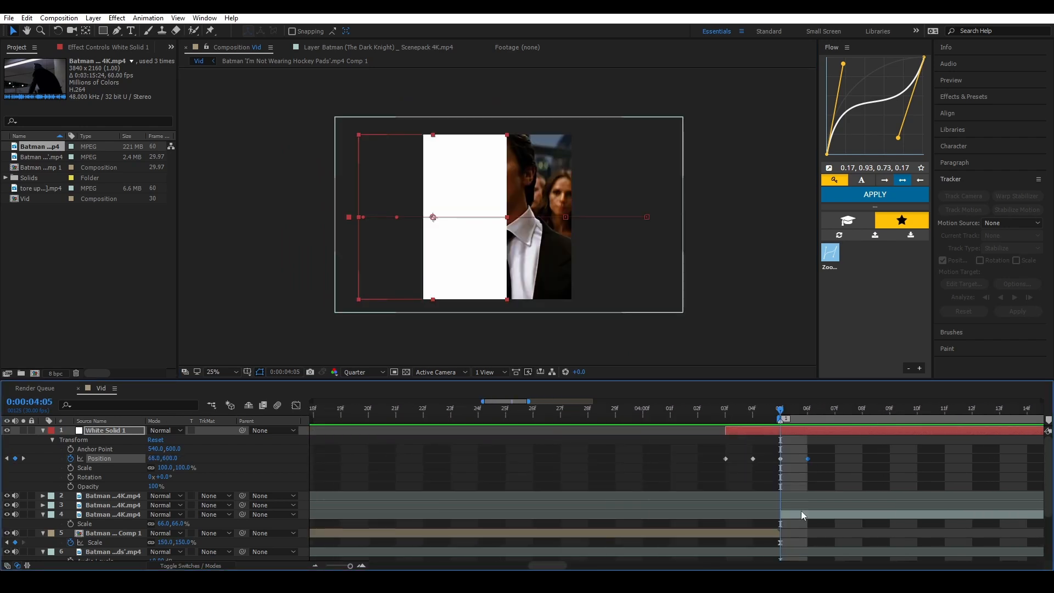
Step: Apply the preset containing S_Shake, Exposure, Motion Tile and S_BlurMoCurves to the clip that starts at 0:00:04:05
click(801, 515)
key(ctrl+space)
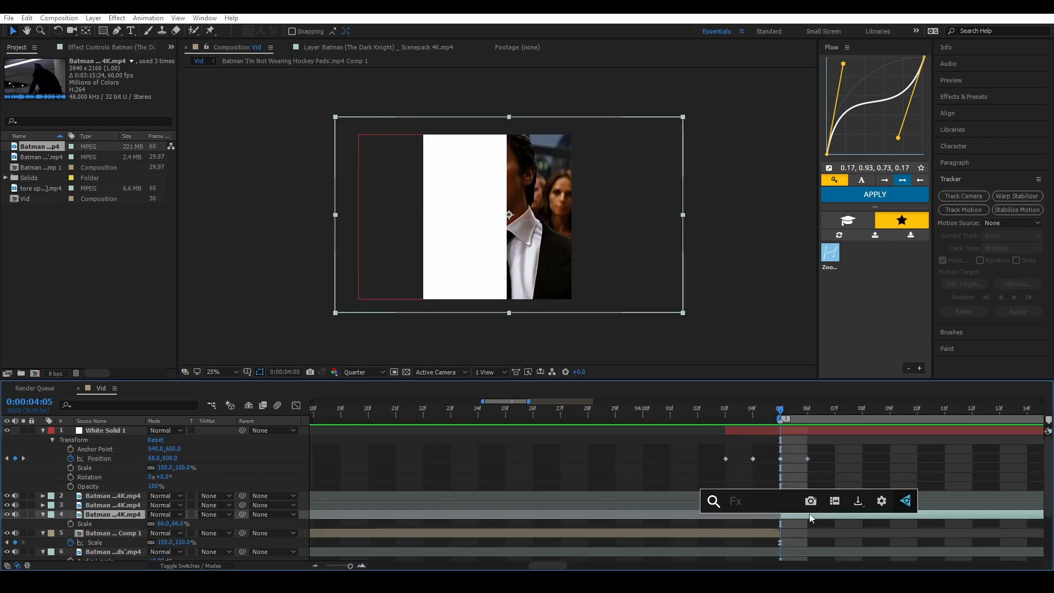
text(twitch)
key(Return)
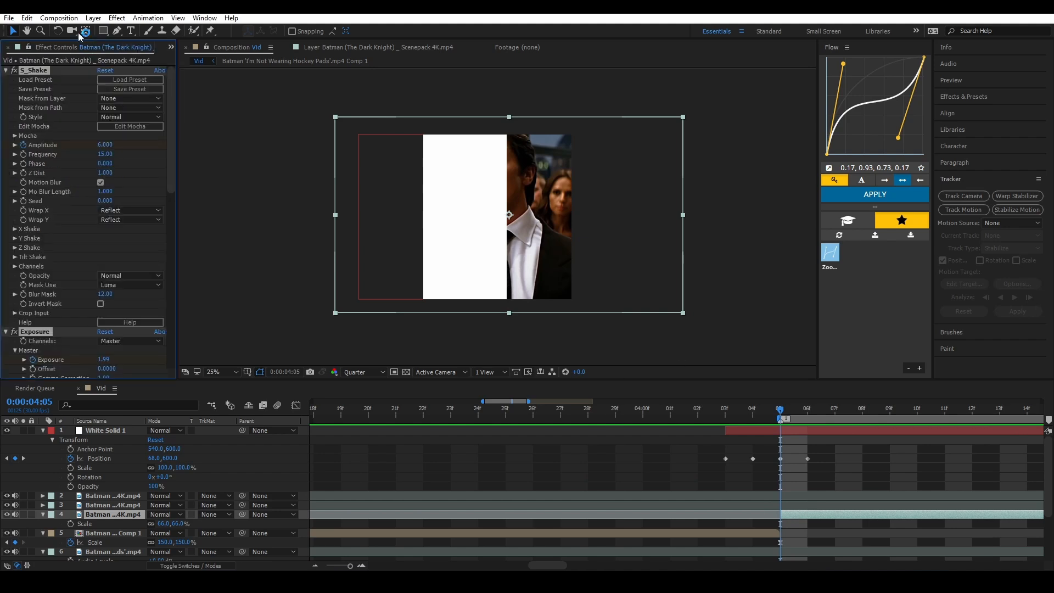
Step: Remove the Motion Tile effect from the clip and reveal its keyframed properties
ctrl+click(6, 70)
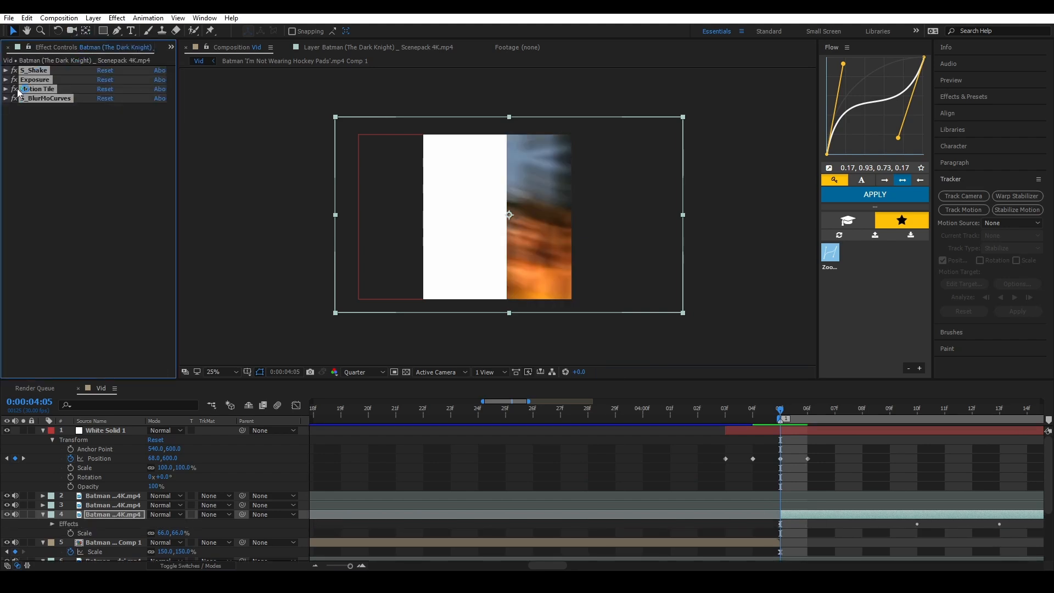
click(47, 89)
key(u)
Step: Add the BCC+Directional Blur effect to the clip and set its Direction to 90°
click(662, 410)
click(657, 412)
key(ctrl+space)
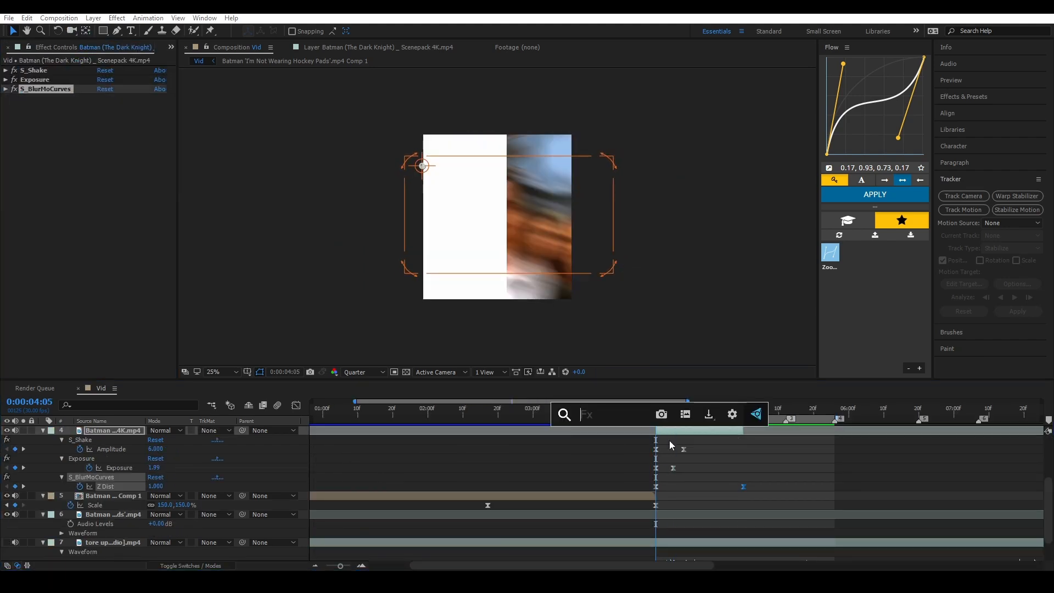
text(dire)
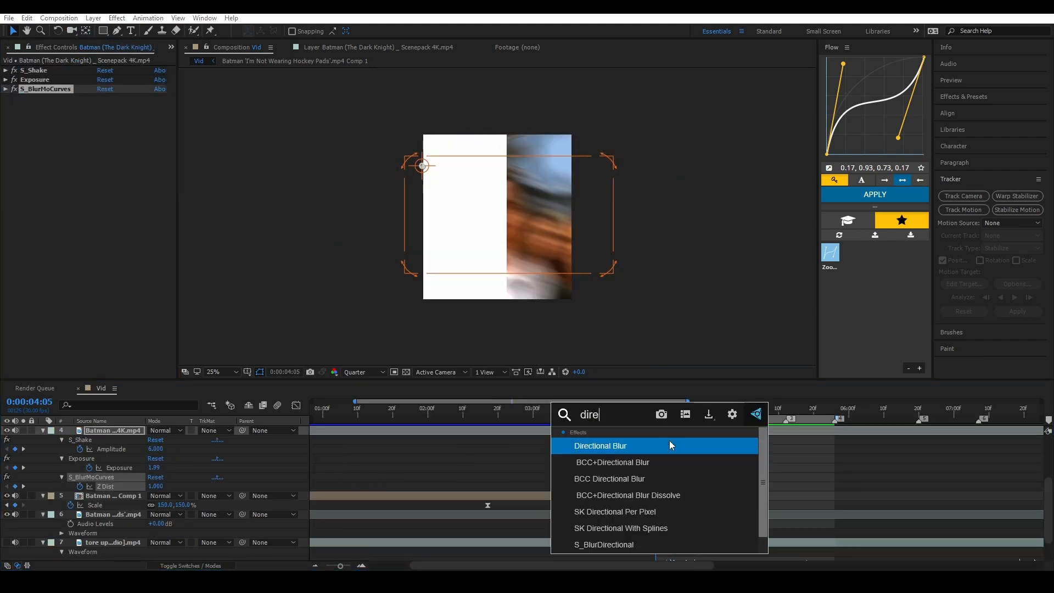
click(612, 457)
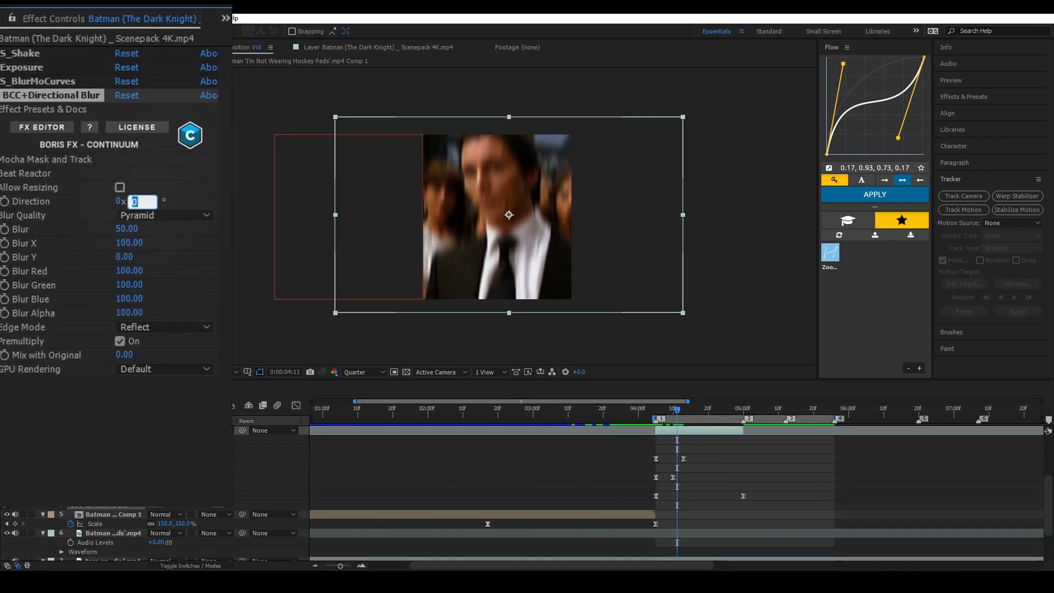
text(90)
key(Return)
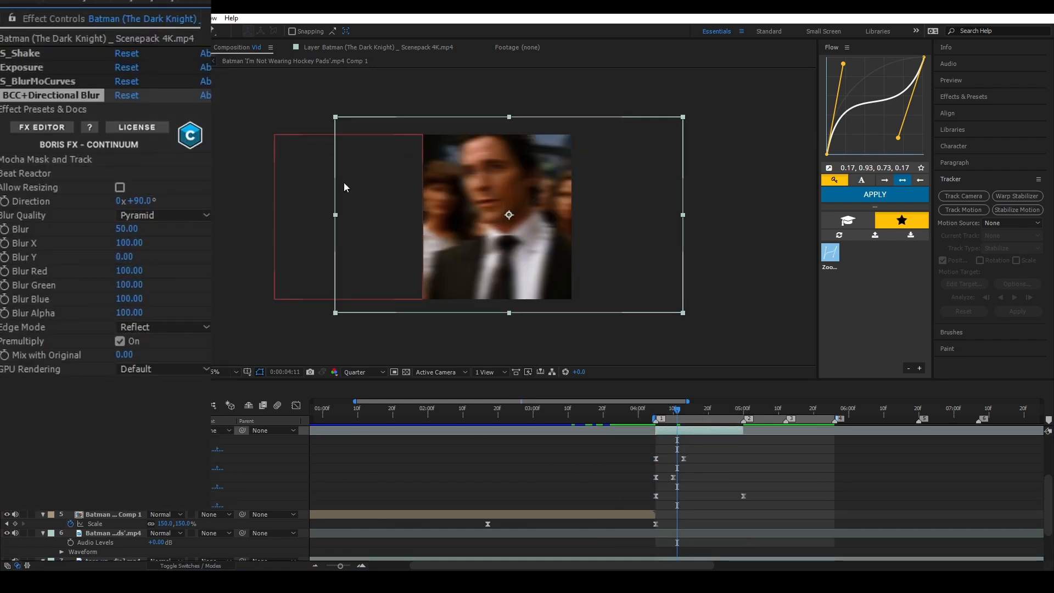
Step: Keyframe the directional Blur at 100 at the clip's start, 0:00:04:05
key(j)
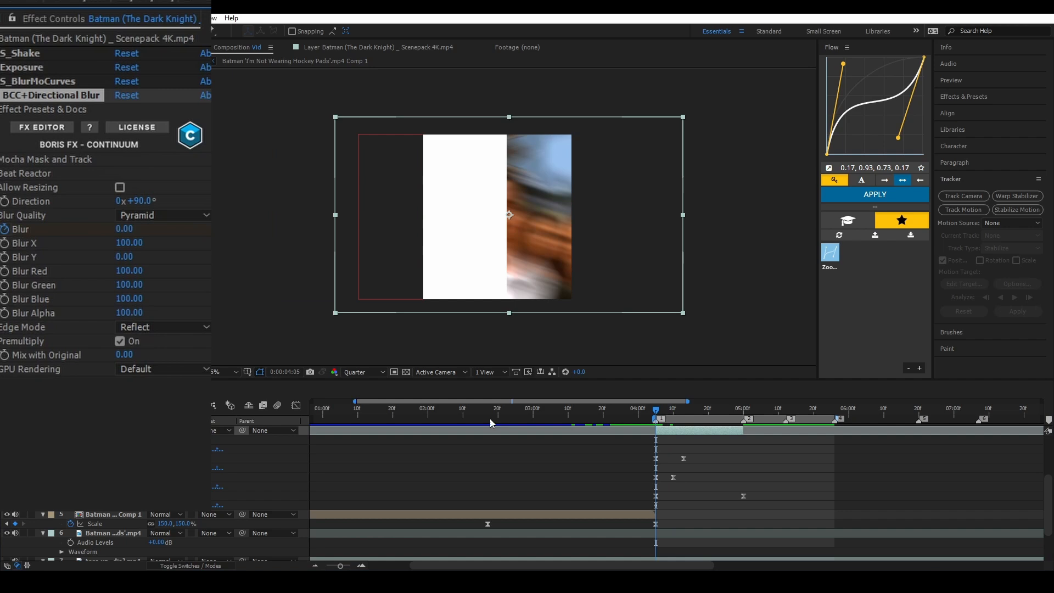
click(130, 229)
text(100)
key(Return)
Step: Add a Blur keyframe of 0 at 0:00:04:09
click(729, 400)
key(Page_Down)
key(Page_Down)
key(Page_Down)
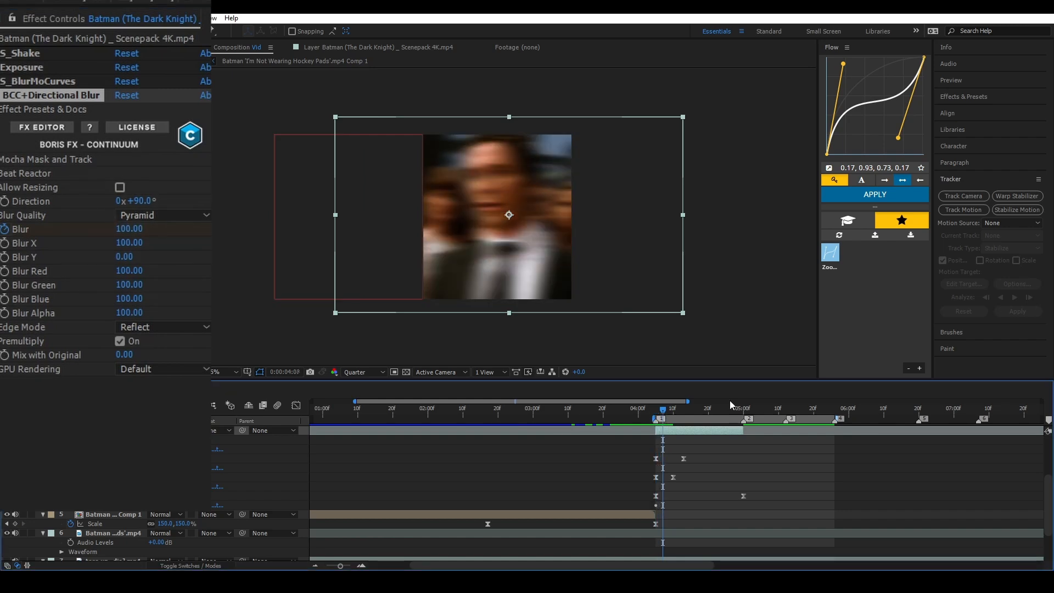
key(Page_Down)
click(129, 229)
text(0)
key(Return)
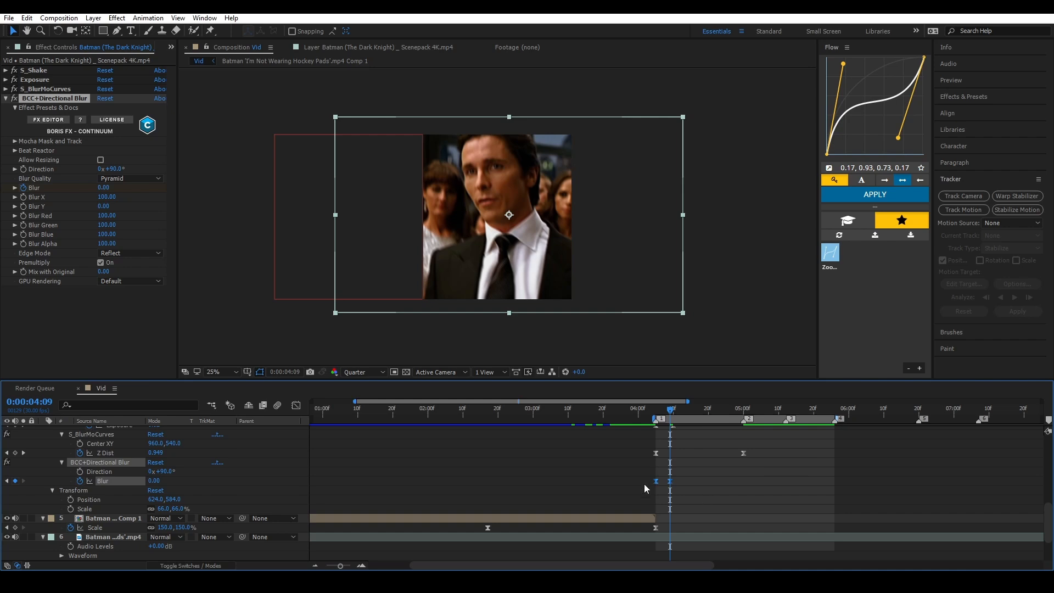
Step: Shape the Blur graph with a steep start, flat middle and steep end, and preview the transition
click(295, 406)
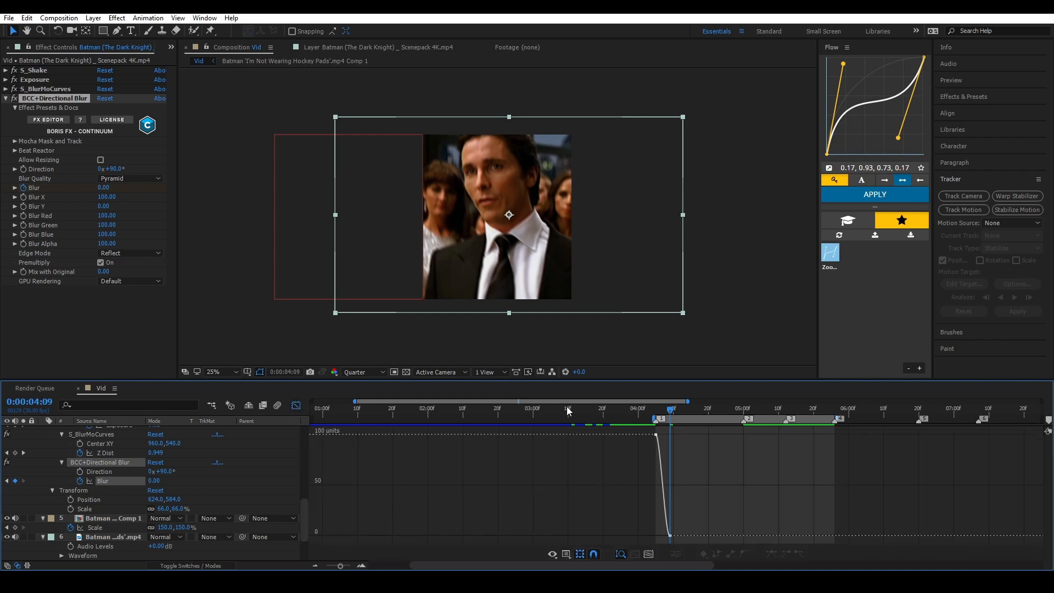
click(674, 479)
scroll(672, 480, up, 5)
drag(602, 432, 565, 515)
drag(640, 535, 668, 456)
drag(614, 409, 457, 431)
key(space)
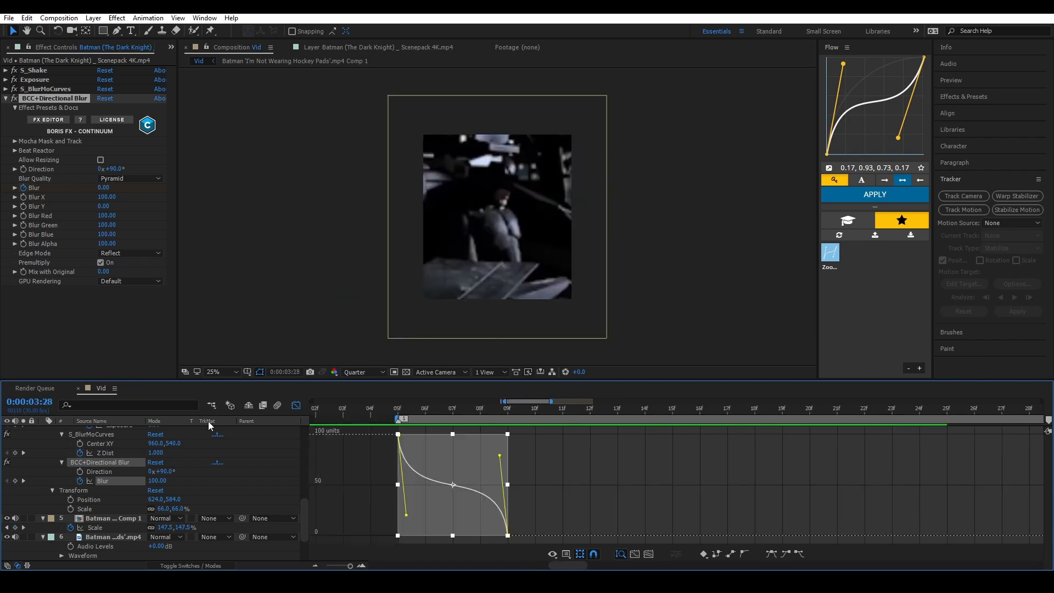
Step: Open the clip at 0:00:04:05 in the Layer viewer with its effects disabled and start a Stabilize Motion track
drag(600, 444, 765, 444)
click(627, 411)
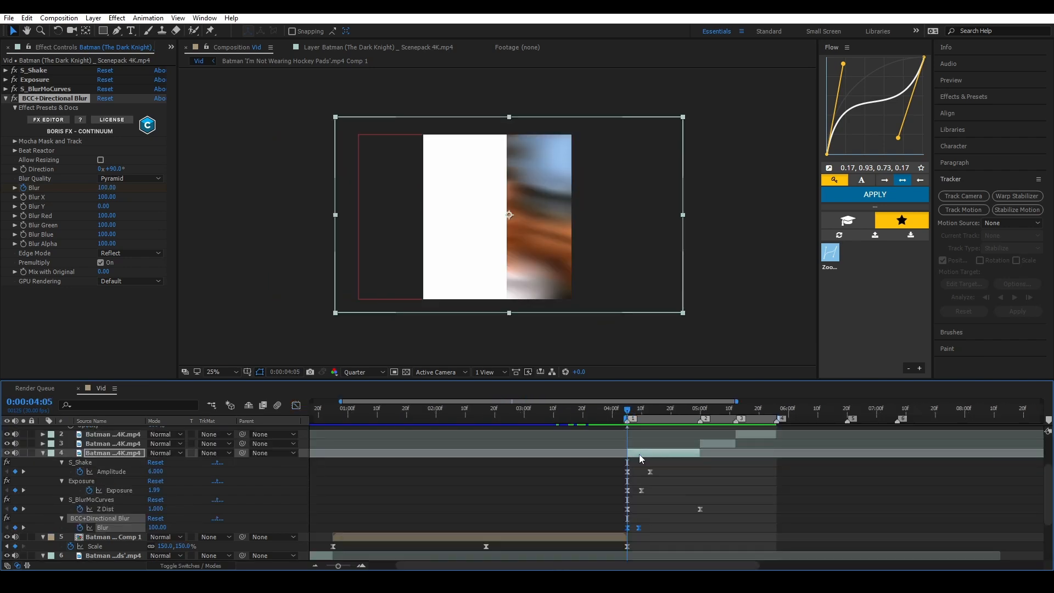
double_click(639, 453)
click(14, 98)
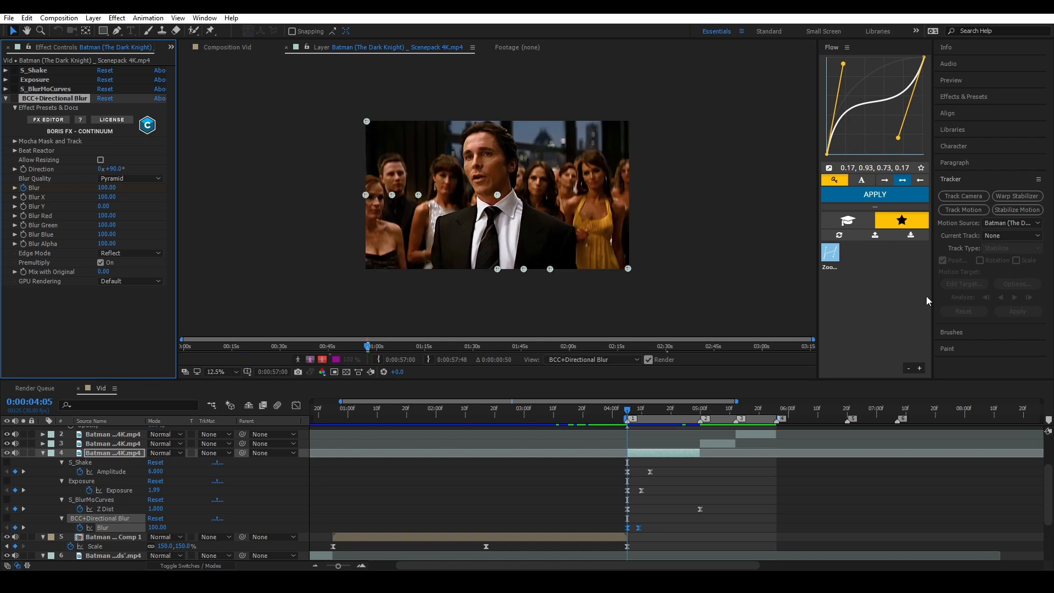
click(1015, 210)
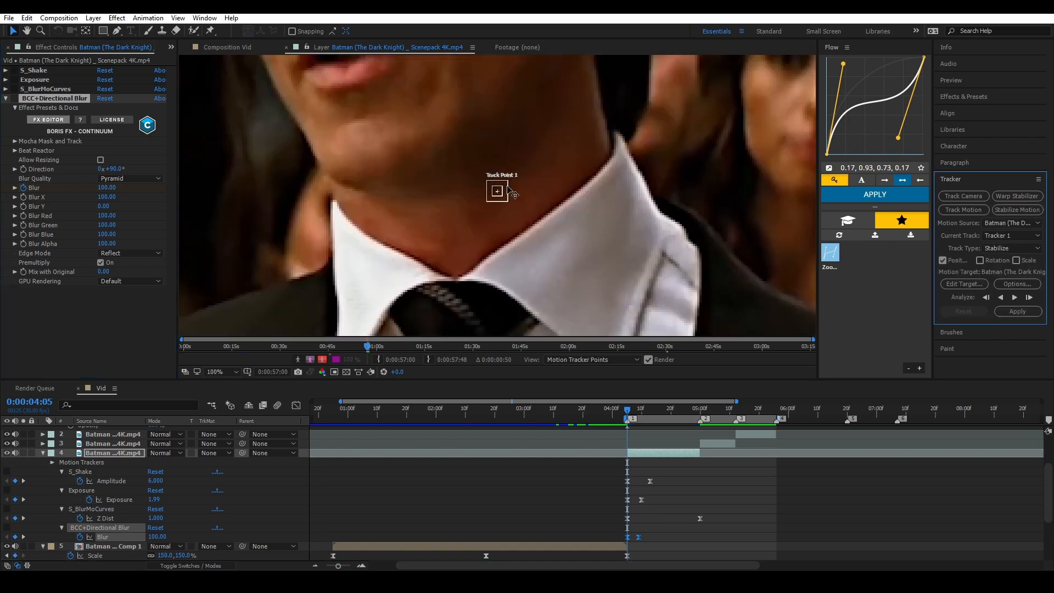
Step: Place Track Point 1 on the bridge of the man's nose, enlarge its feature and search regions, and analyze the motion
drag(508, 187, 505, 156)
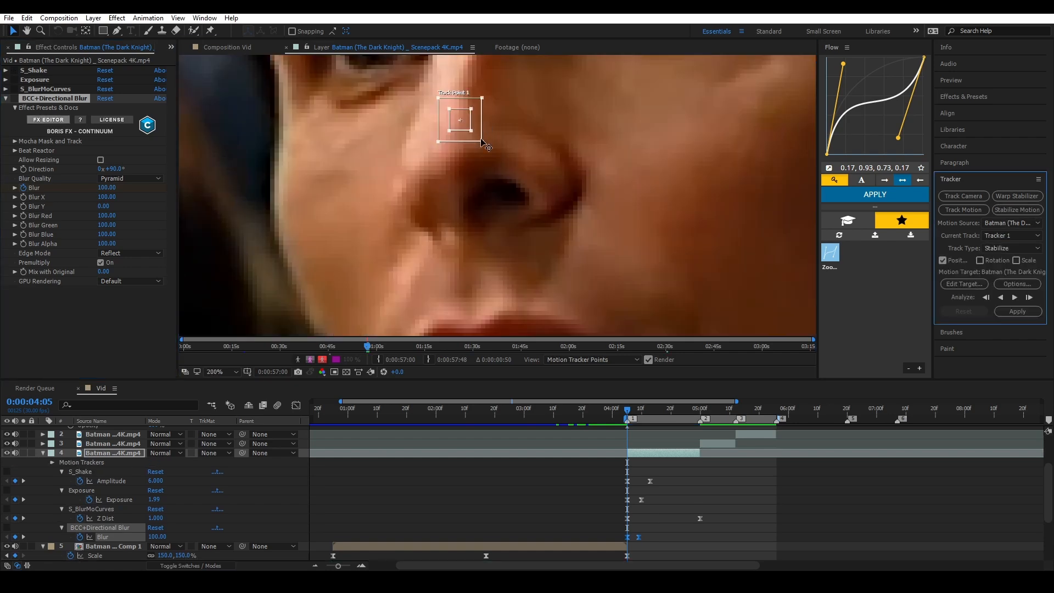
scroll(508, 154, down, 3)
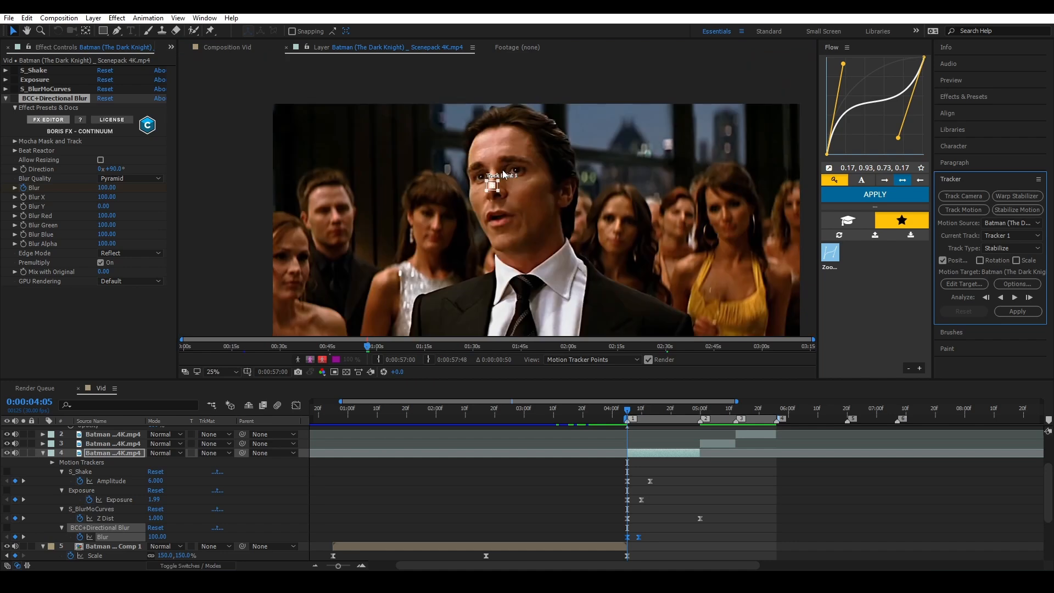
scroll(500, 172, up, 2)
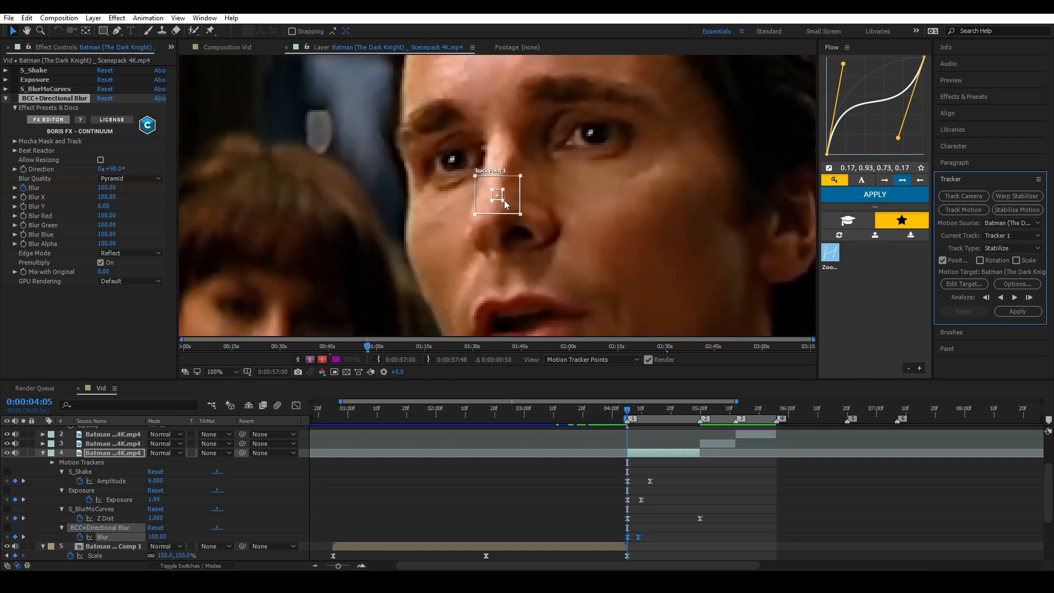
drag(504, 201, 509, 195)
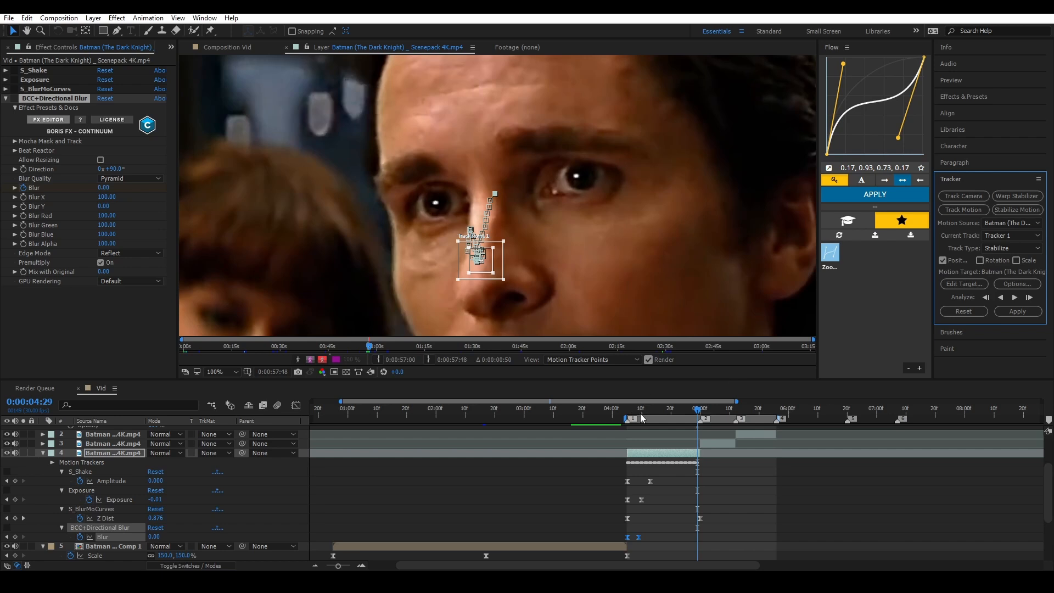
Step: Apply the stabilization in the X and Y dimensions and preview the stabilized clip
drag(642, 417, 700, 417)
click(1017, 312)
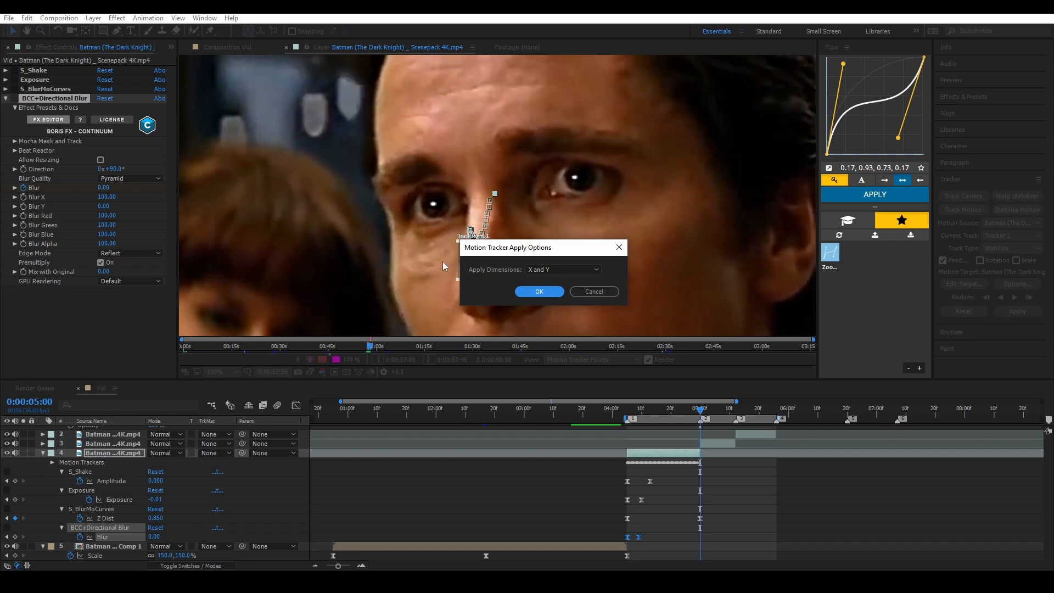
click(540, 291)
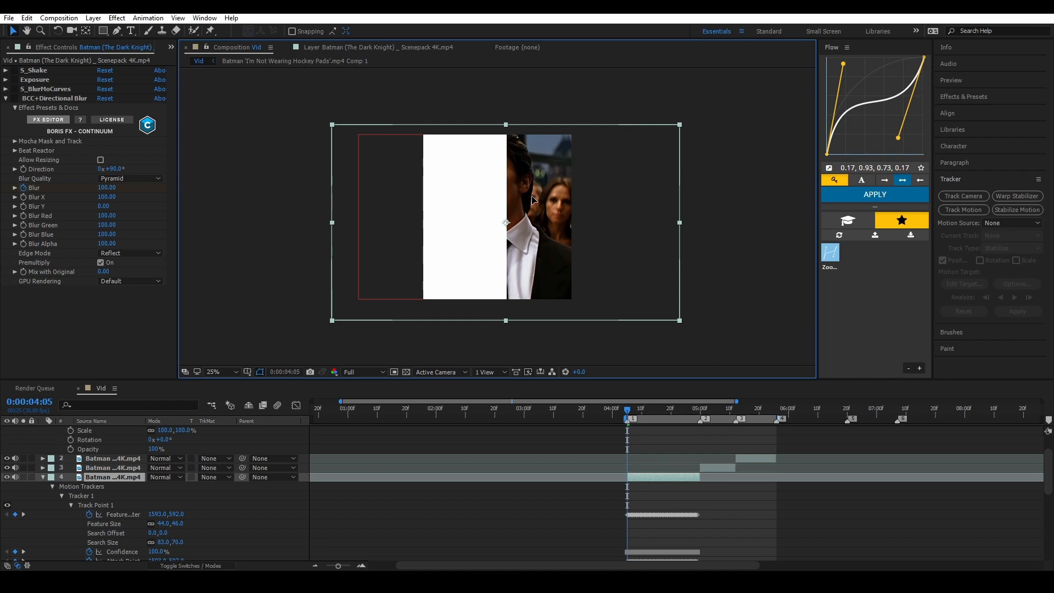
key(space)
key(space)
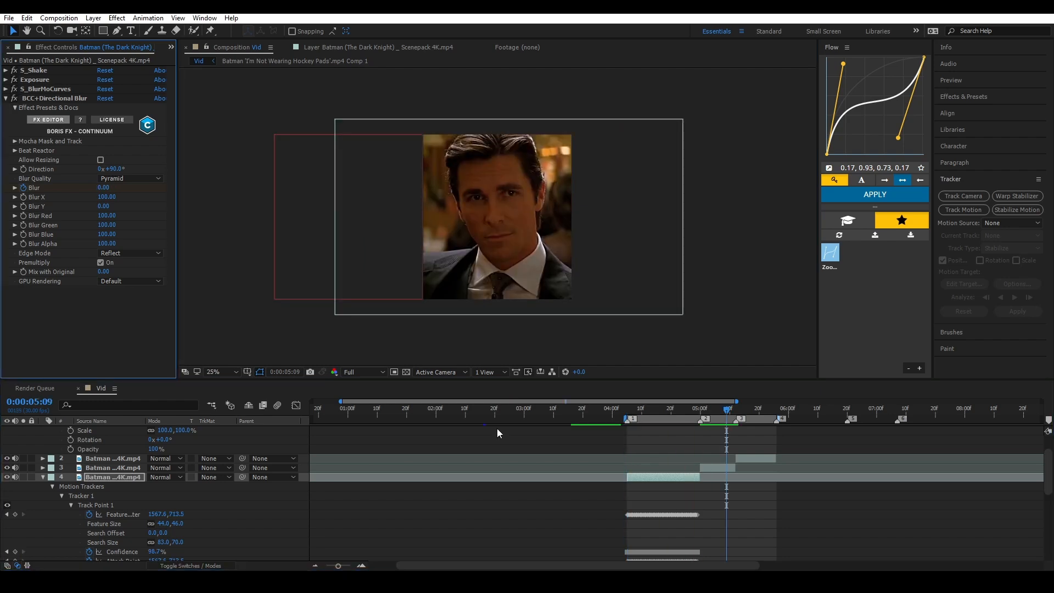
click(611, 422)
key(space)
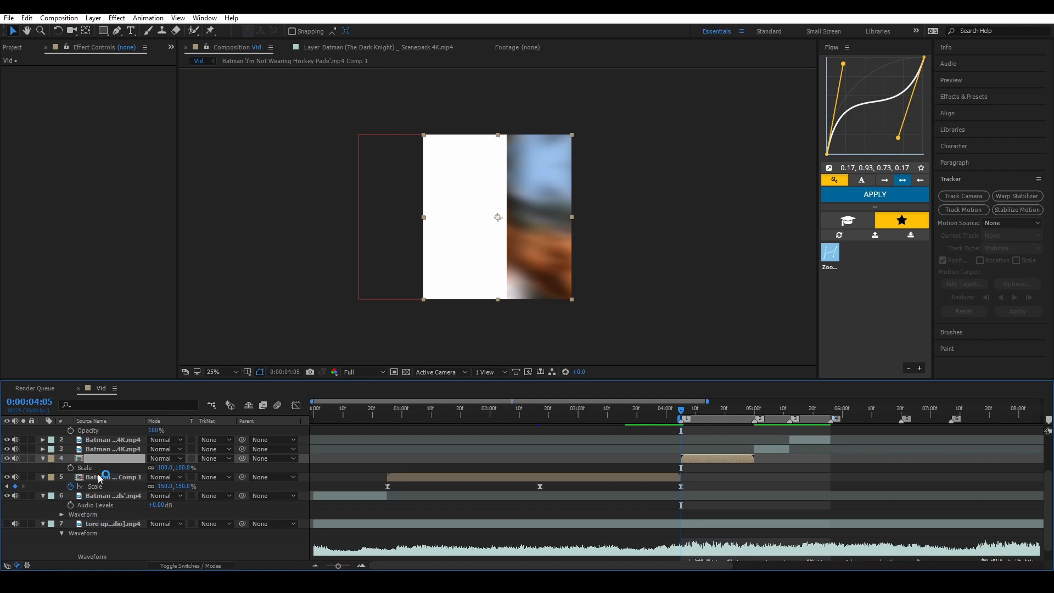
Step: Animate the precomposed clip's Scale from 100% at 0:00:04:05 to 125% at 0:00:05:00
key(alt+shift+s)
key(2)
click(163, 476)
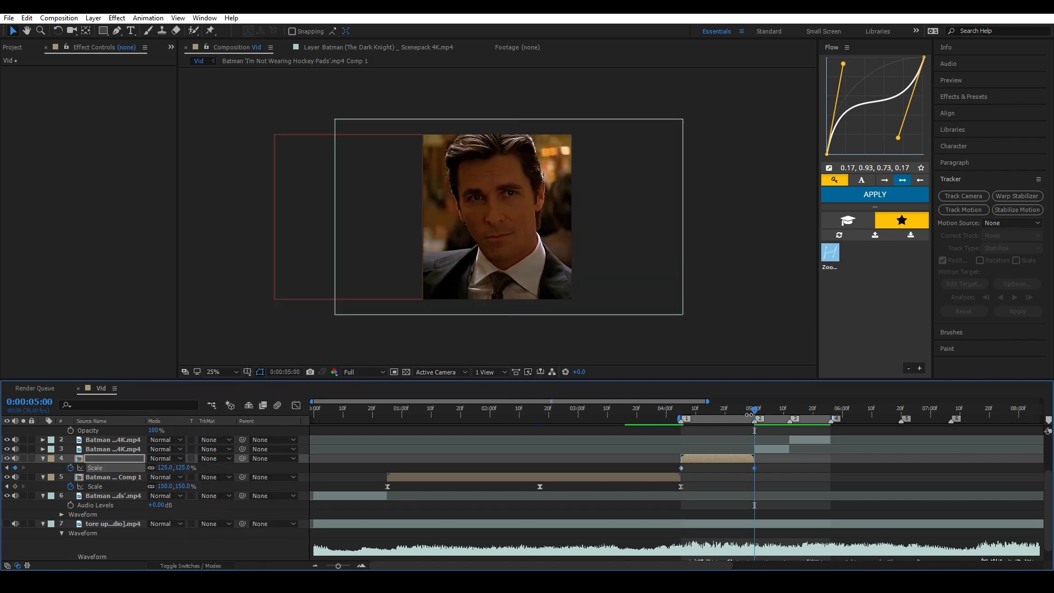
Step: Preview the precomposed clip's scale zoom between 0:00:04:04 and 0:00:05:00
drag(753, 411, 752, 412)
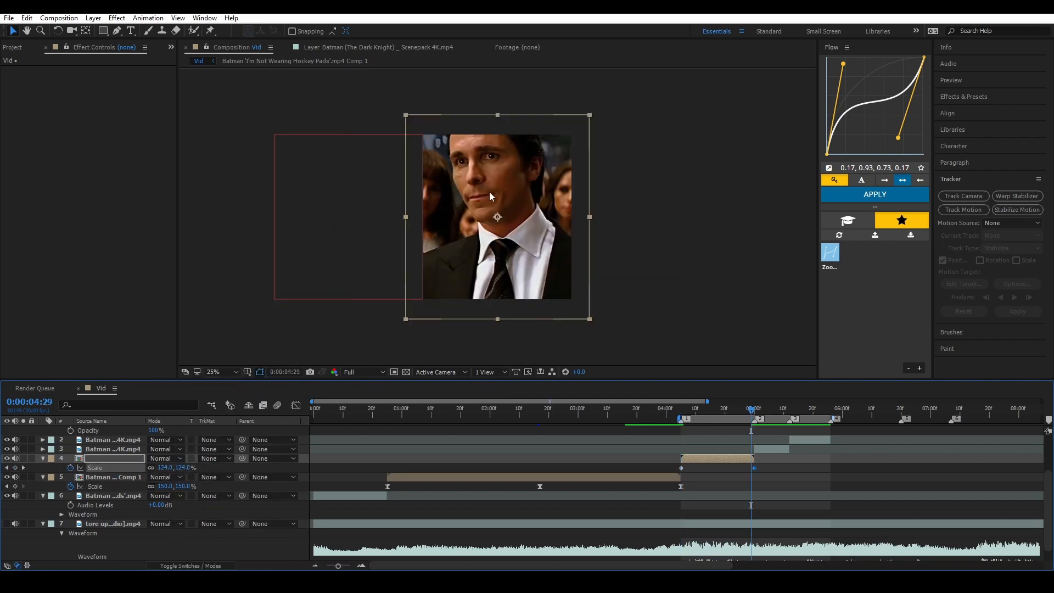
drag(680, 412, 678, 422)
key(space)
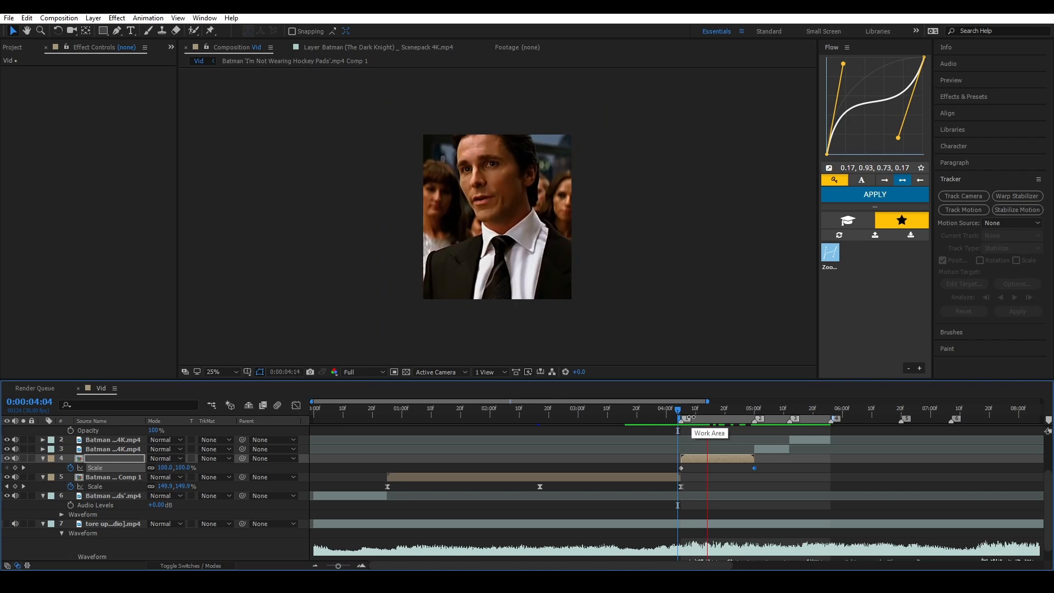
key(space)
click(755, 414)
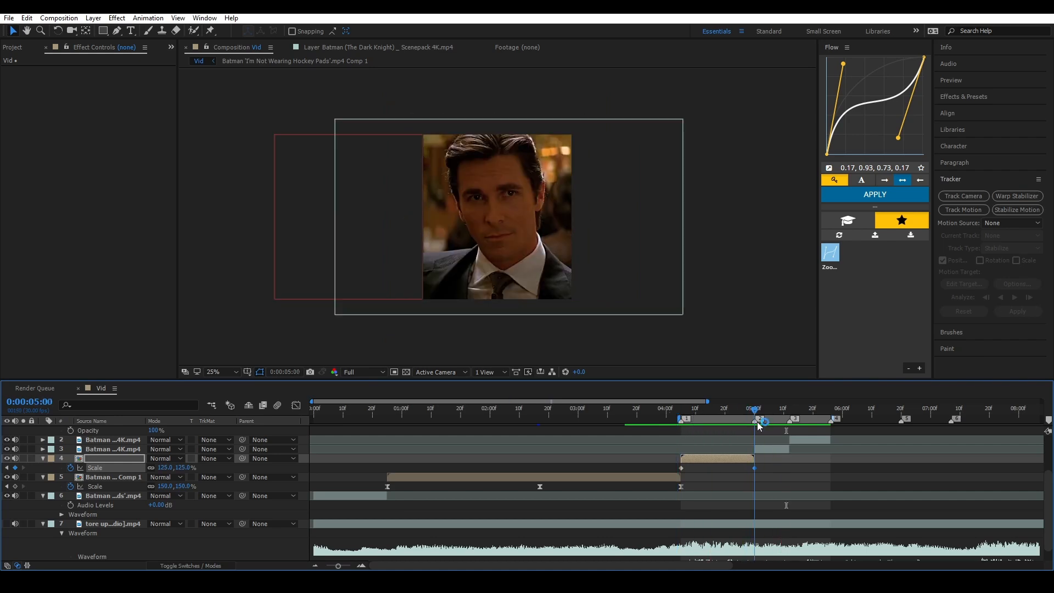
Step: Apply the Flow easing curve 0.17, 0.93, 0.73, 0.17 to the clip's Scale keyframes and check its value graph
drag(757, 424, 680, 422)
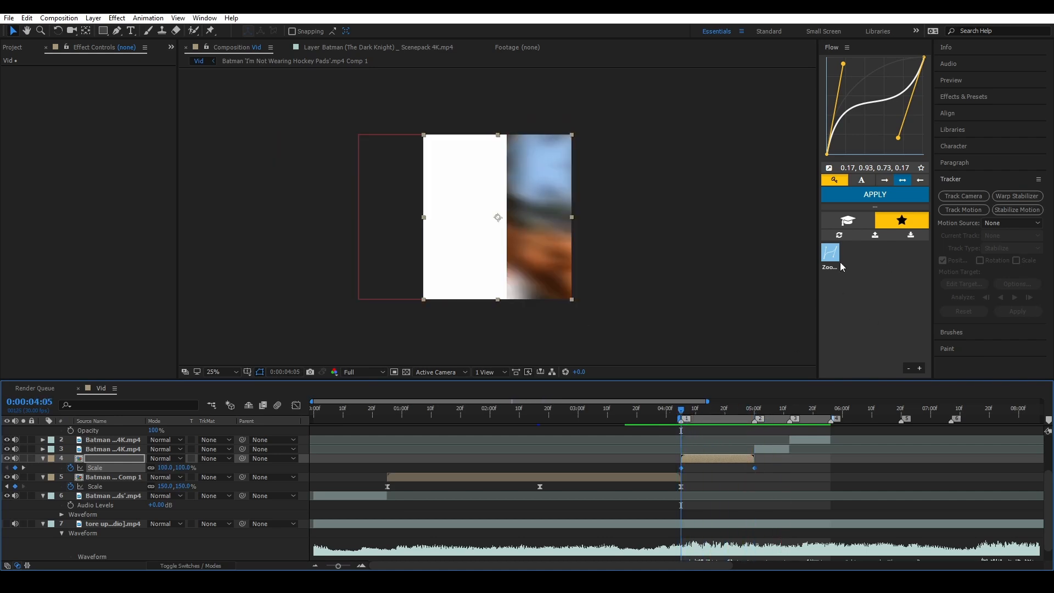
click(874, 196)
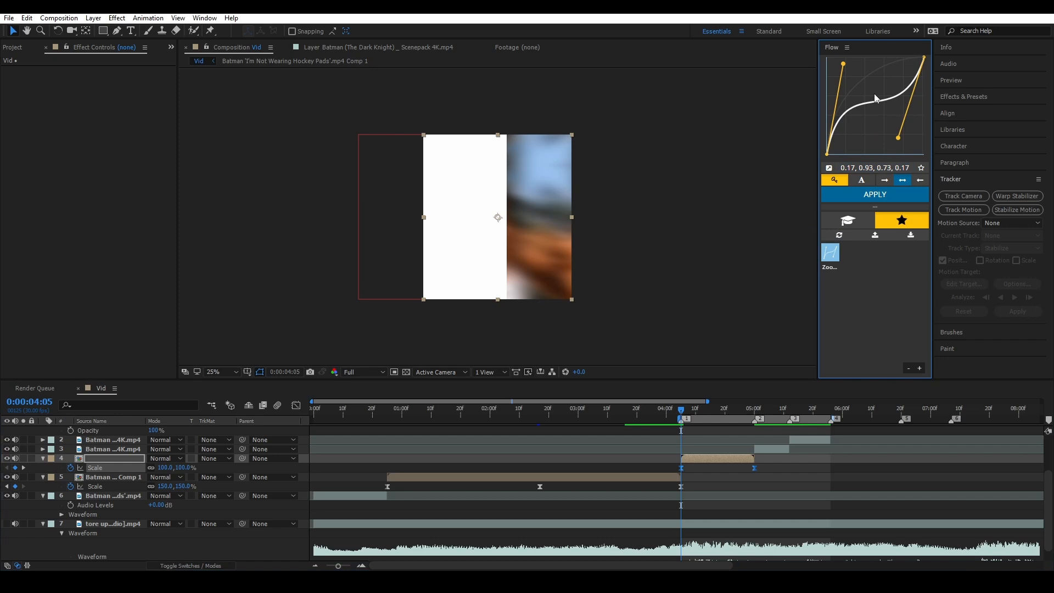
click(296, 407)
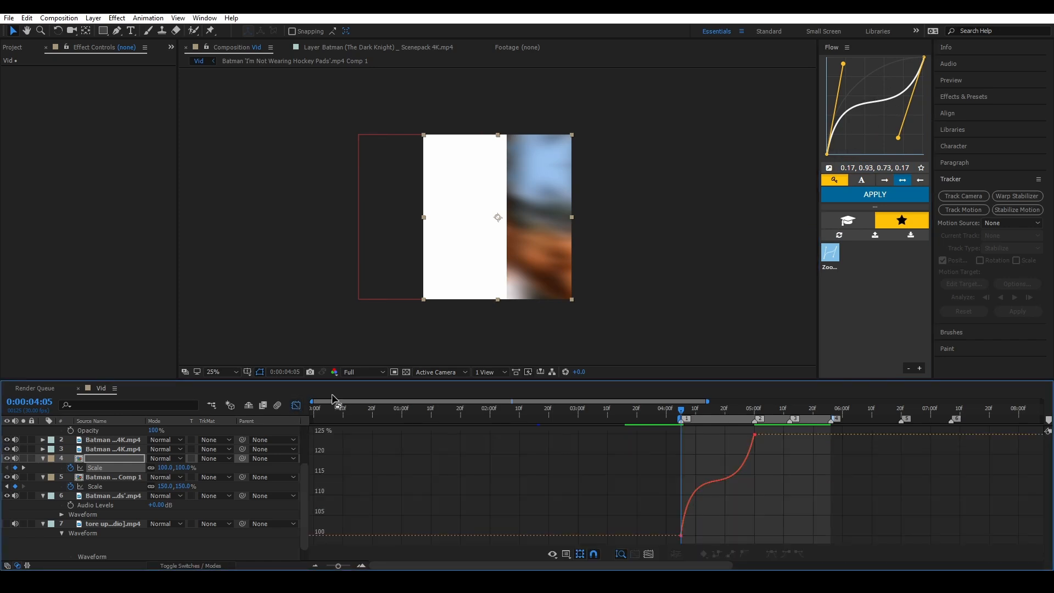
click(727, 481)
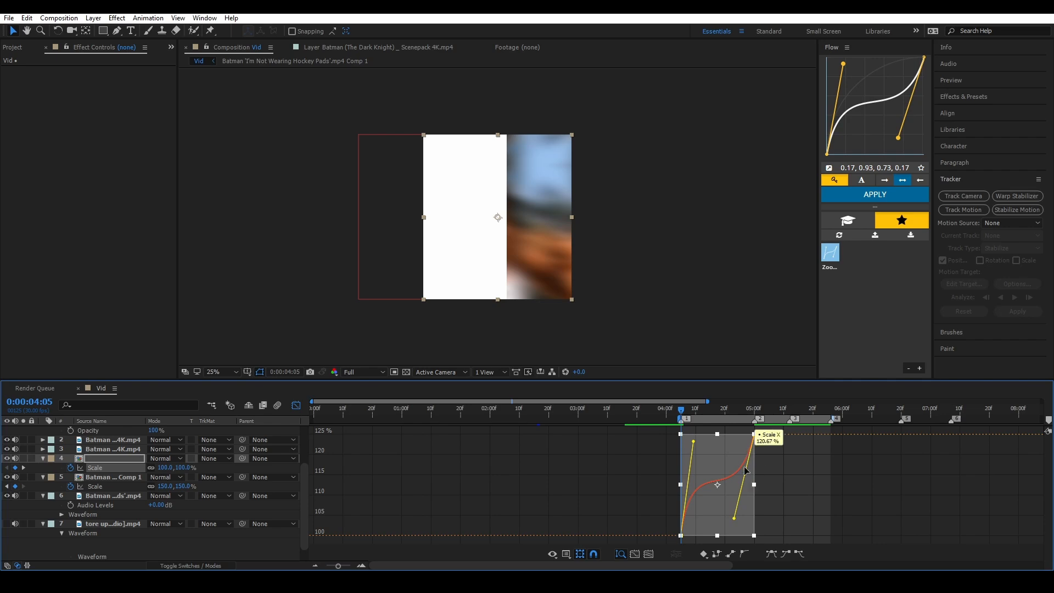
scroll(712, 446, up, 3)
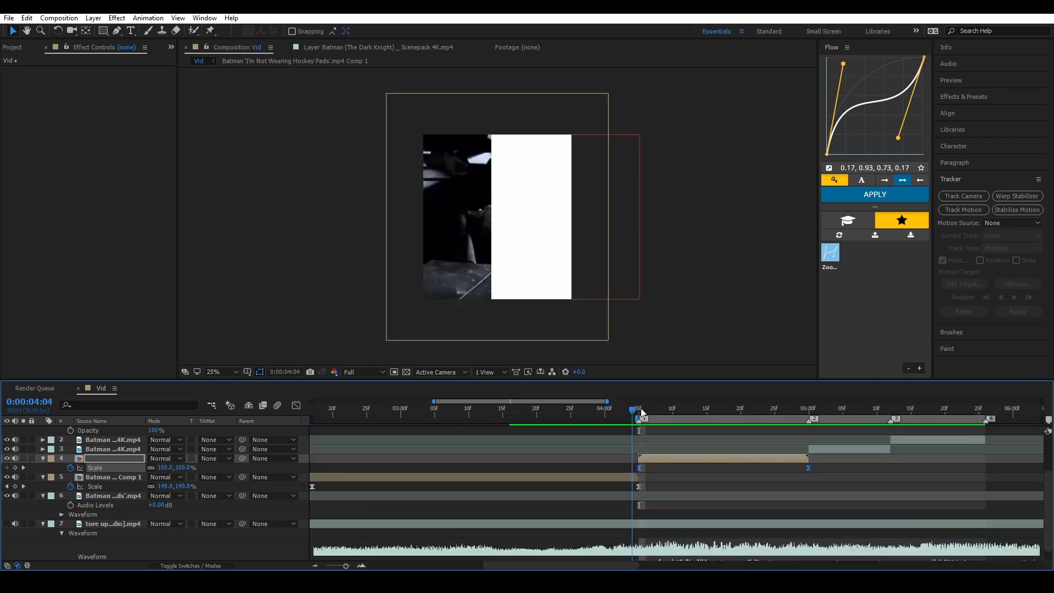
key(space)
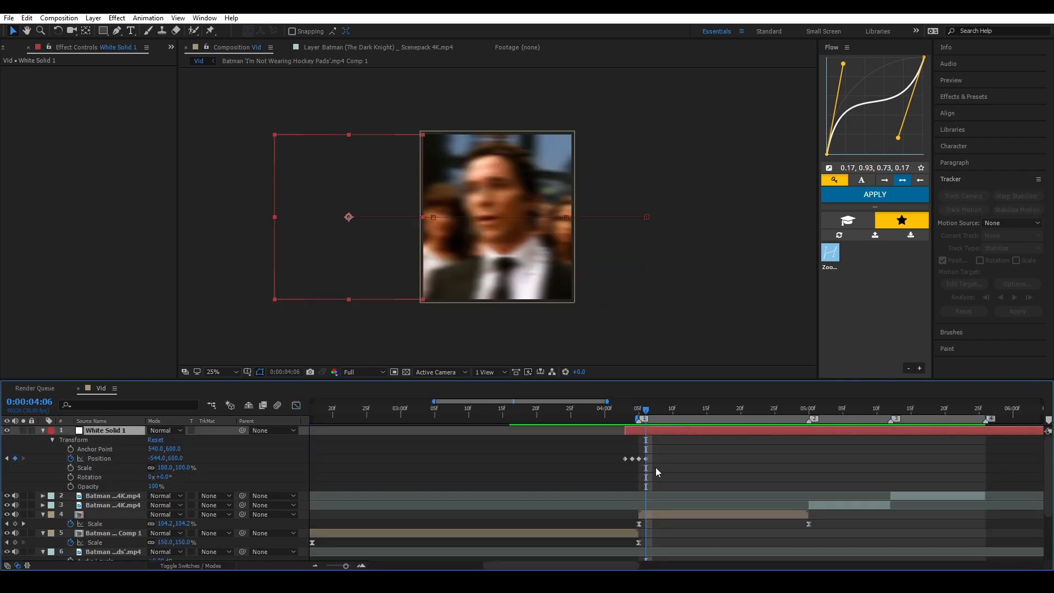
Step: Trim the white solid's end at 0:00:04:06 and place a copy of it starting at 0:00:04:28
key(ctrl+shift+d)
key(Delete)
drag(657, 411, 800, 428)
key(ctrl+v)
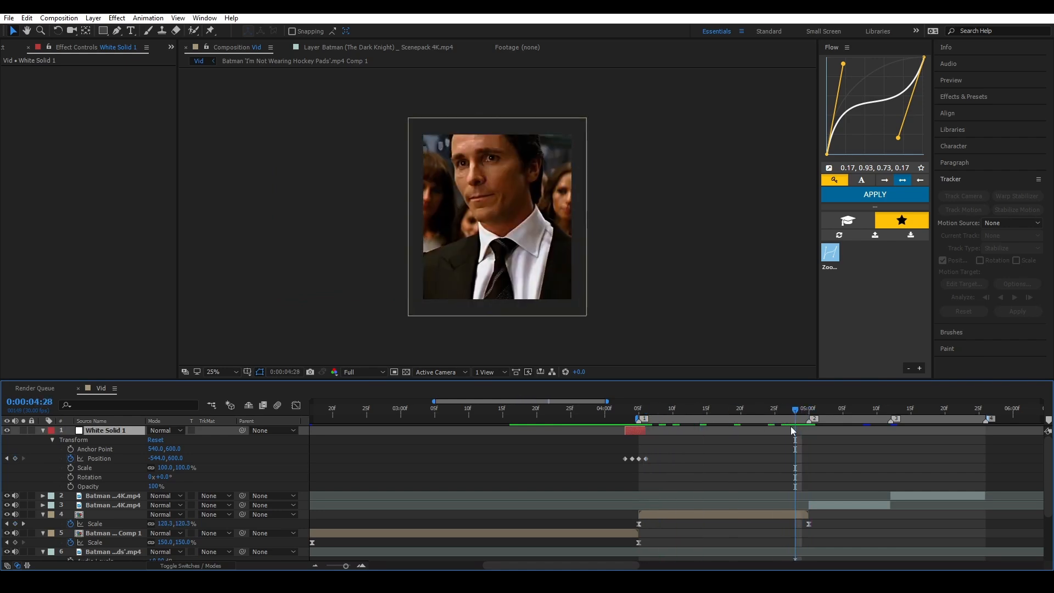
key(space)
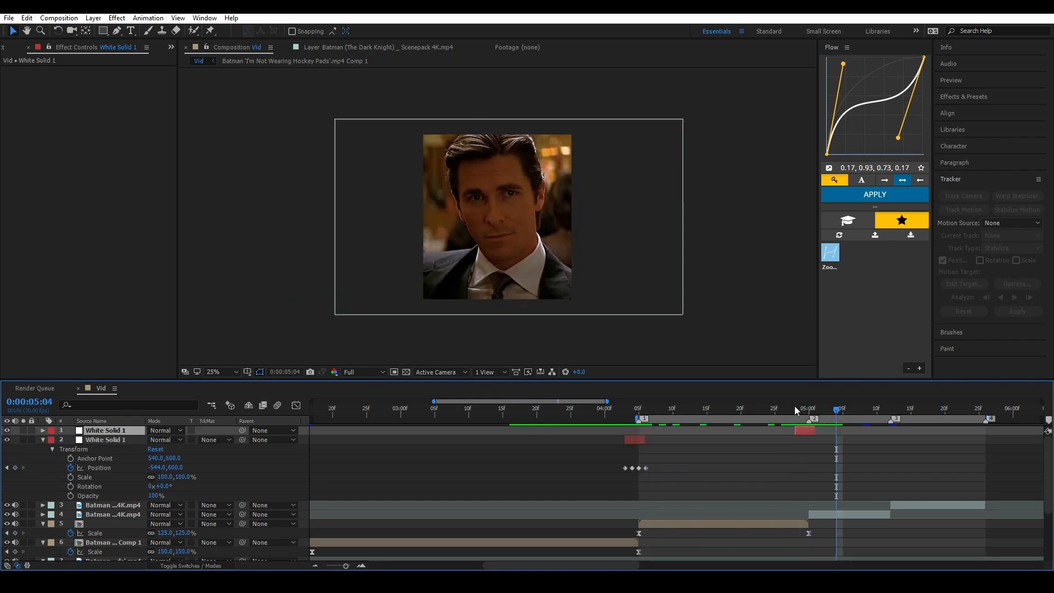
key(space)
Step: Reverse the copied white solid's Position keyframes to run from -544, 600 to 1628, 600, and preview both transitions
key(u)
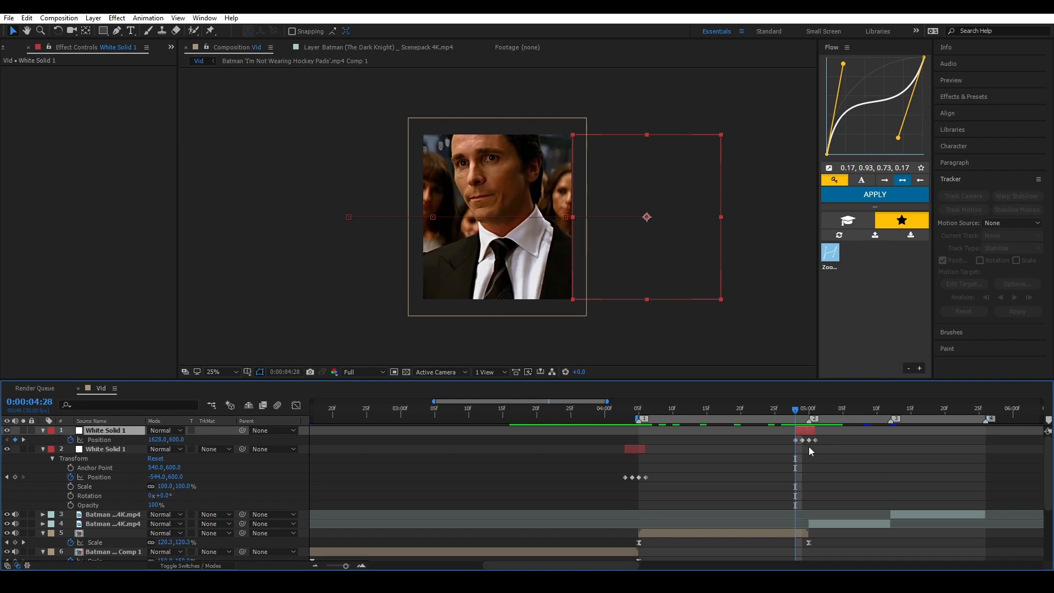
drag(352, 566, 355, 565)
drag(677, 439, 748, 439)
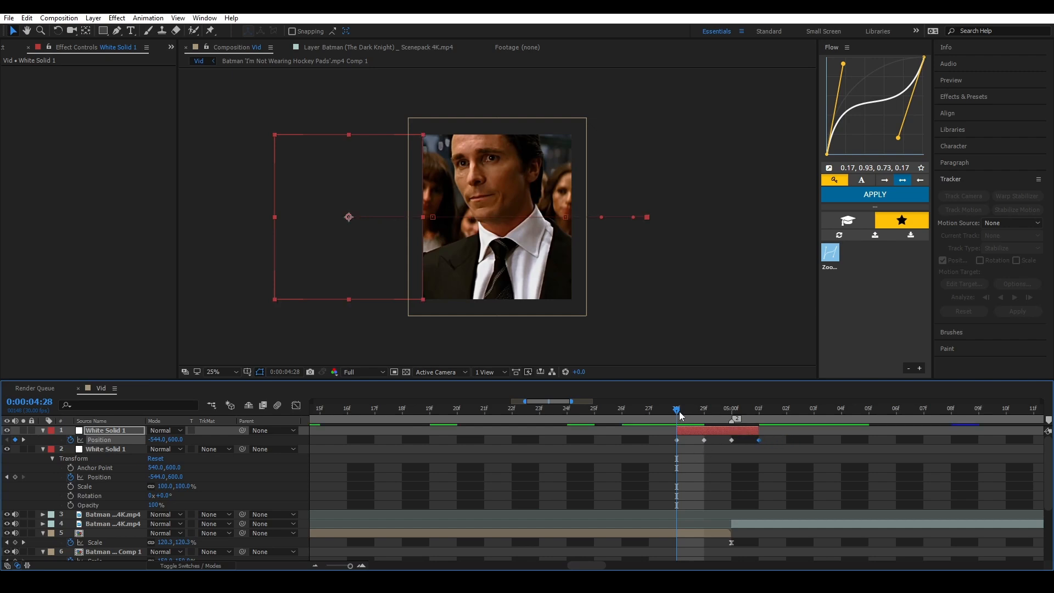
drag(679, 411, 571, 437)
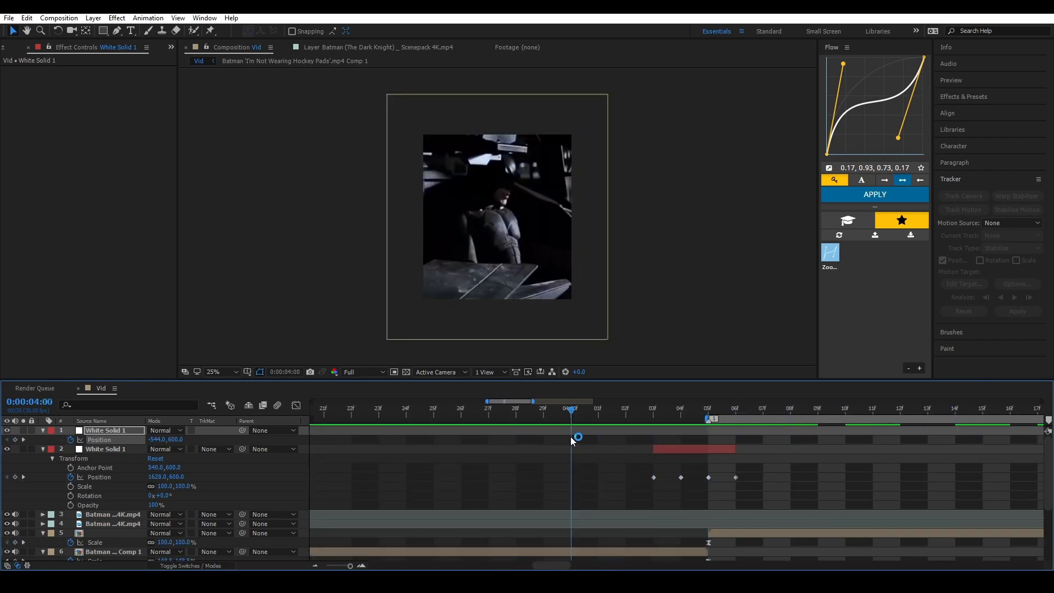
key(minus)
key(minus)
key(minus)
key(space)
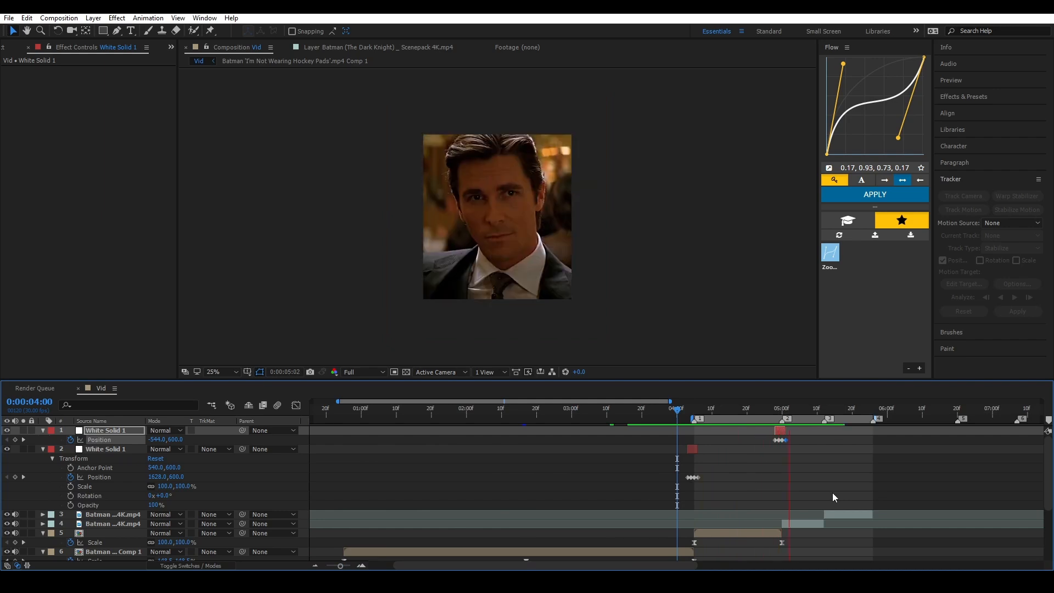
key(space)
Step: Copy the S_Shake, Exposure and BCC+Directional Blur effects from the precomposed clip onto the clip starting at 0:00:05:00 and preview
click(783, 412)
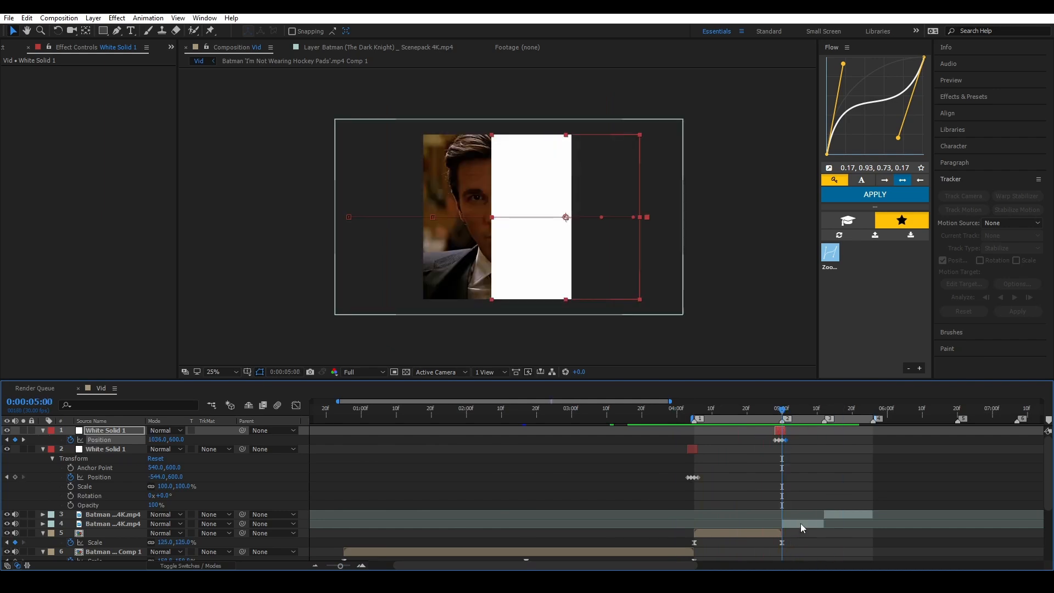
double_click(722, 536)
click(368, 435)
click(34, 71)
key(ctrl+a)
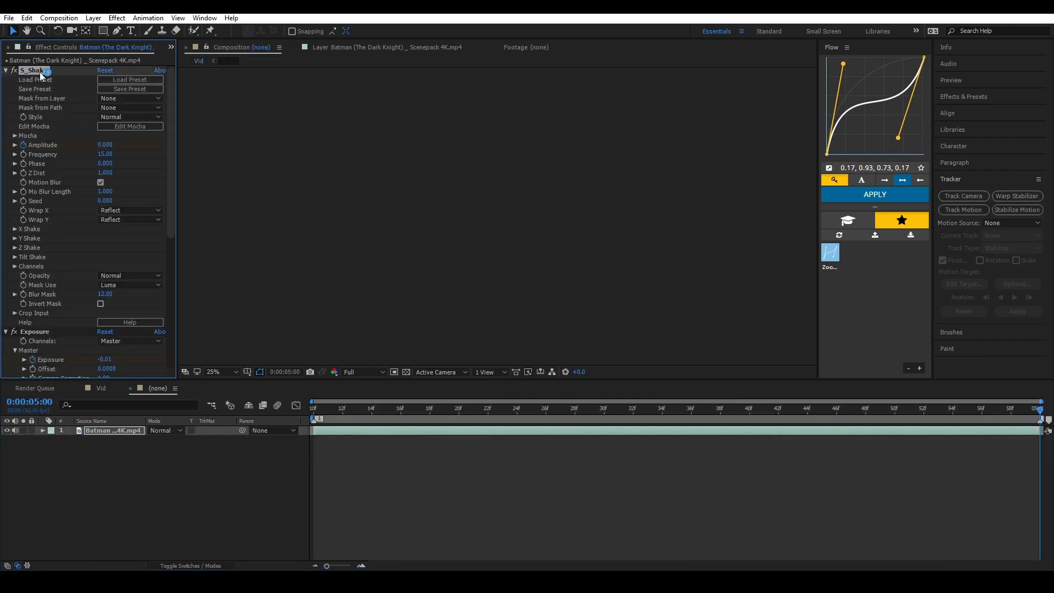
key(ctrl+c)
click(102, 388)
click(802, 524)
key(ctrl+v)
drag(774, 415, 680, 414)
key(space)
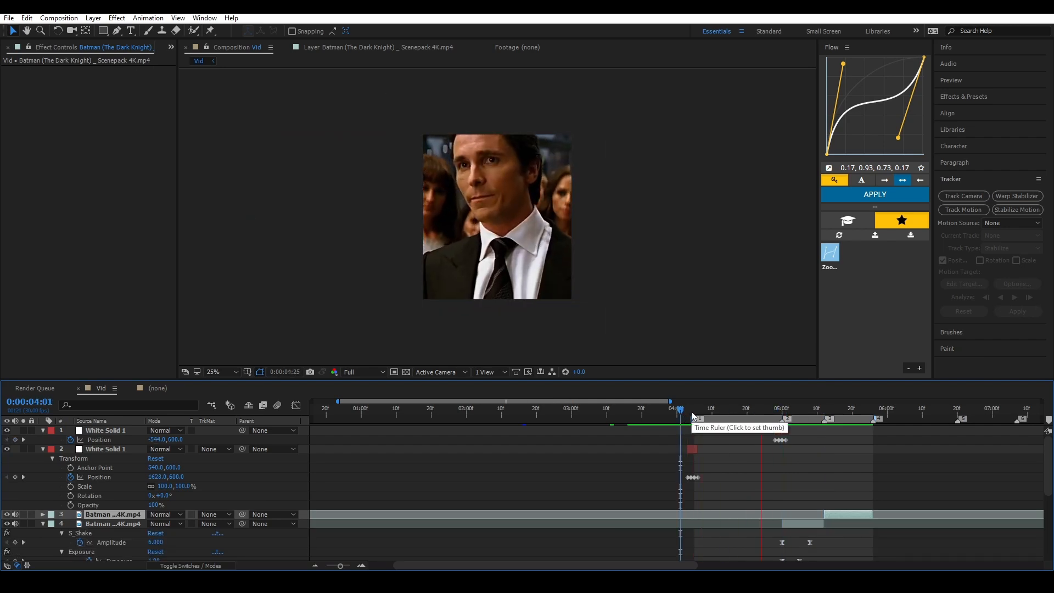
Step: Duplicate the first white solid, move the copy to the top of the layer stack, and preview the following clips
click(773, 415)
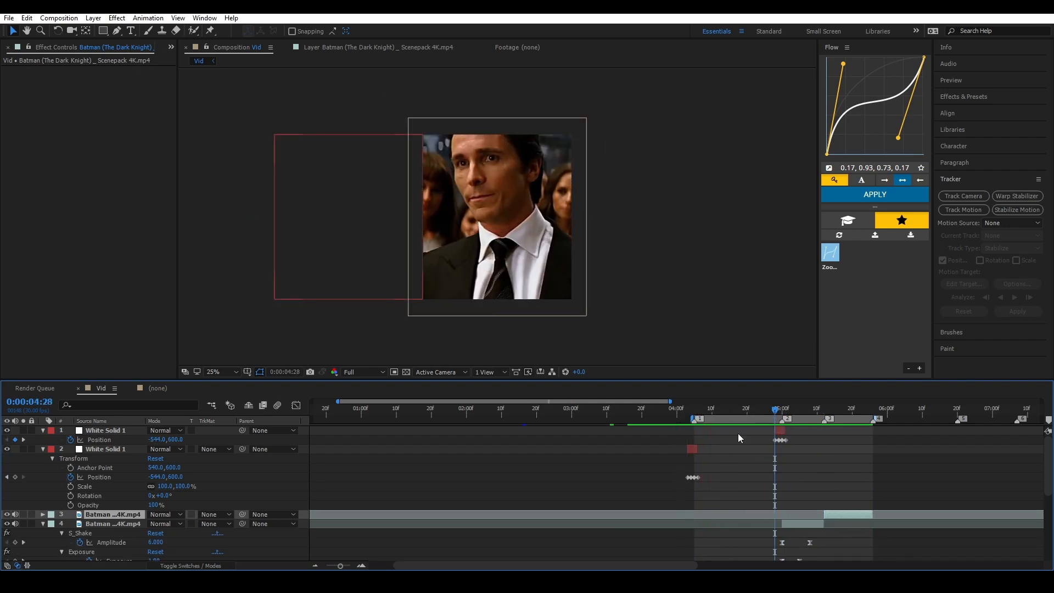
click(696, 447)
key(ctrl+d)
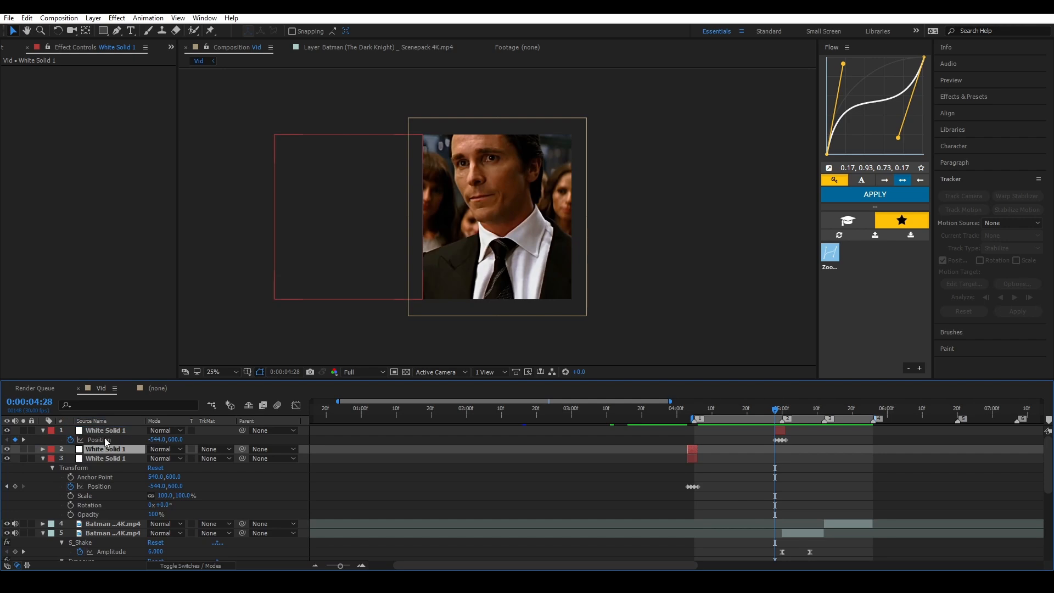
drag(104, 451, 102, 428)
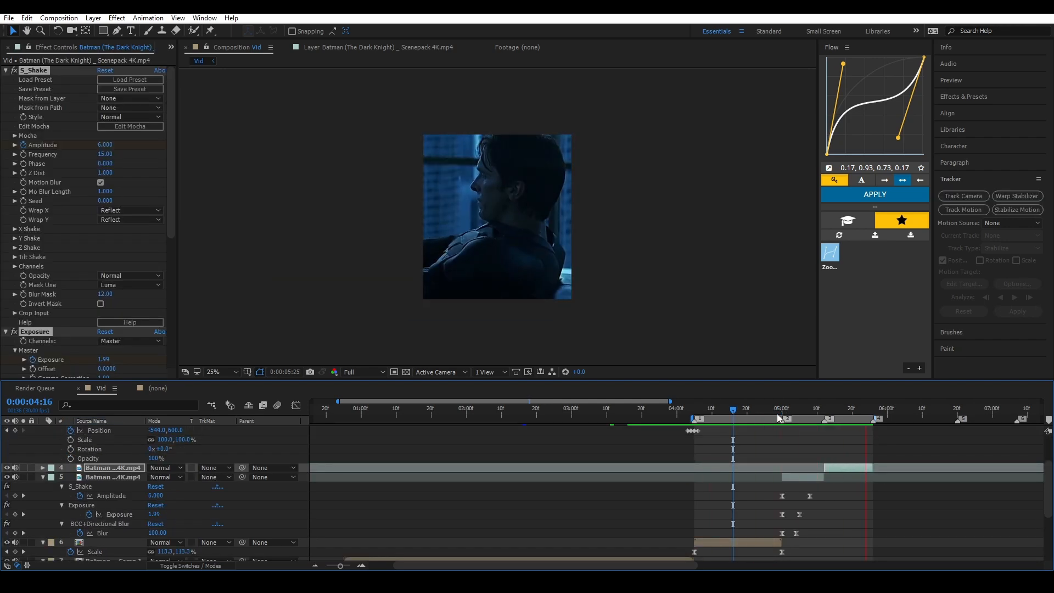
key(space)
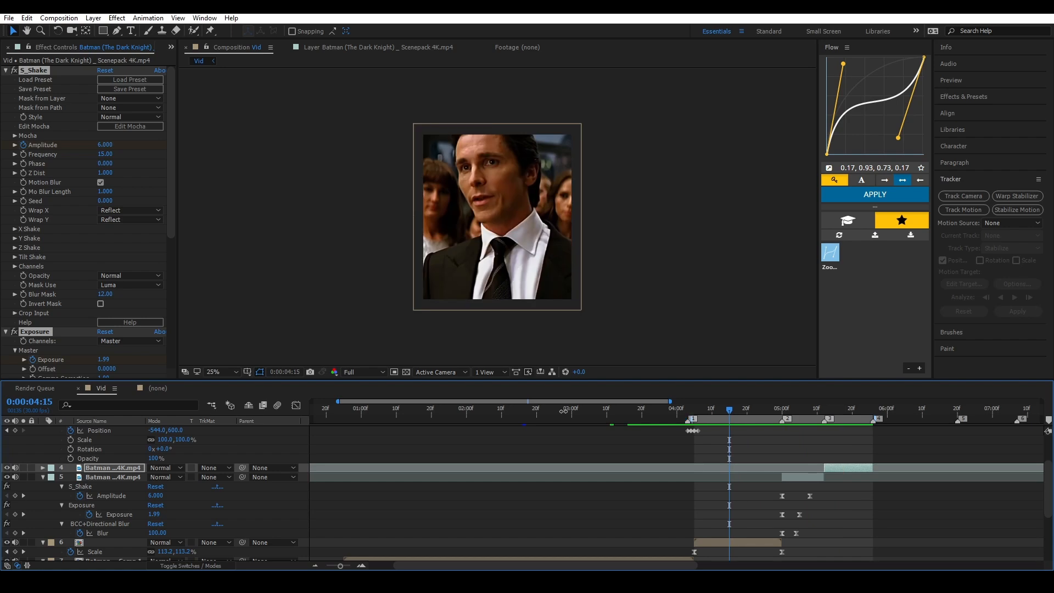
Step: Copy the stabilized clip's Scale keyframes to the nested clip starting at 0:00:05:12, with its last keyframe at 0:00:05:26
key(k)
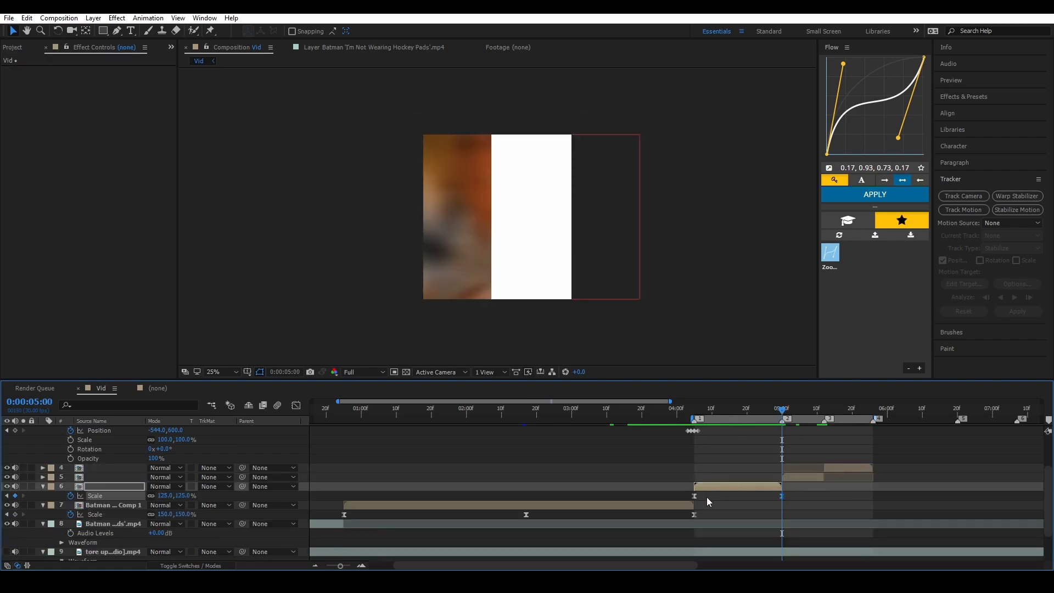
ctrl+click(695, 496)
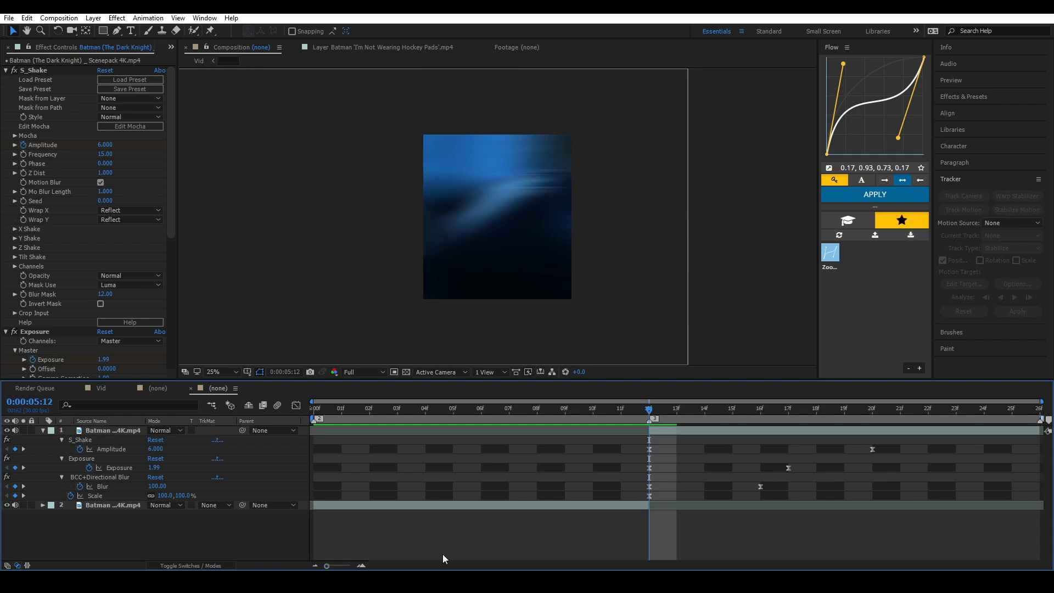
click(649, 495)
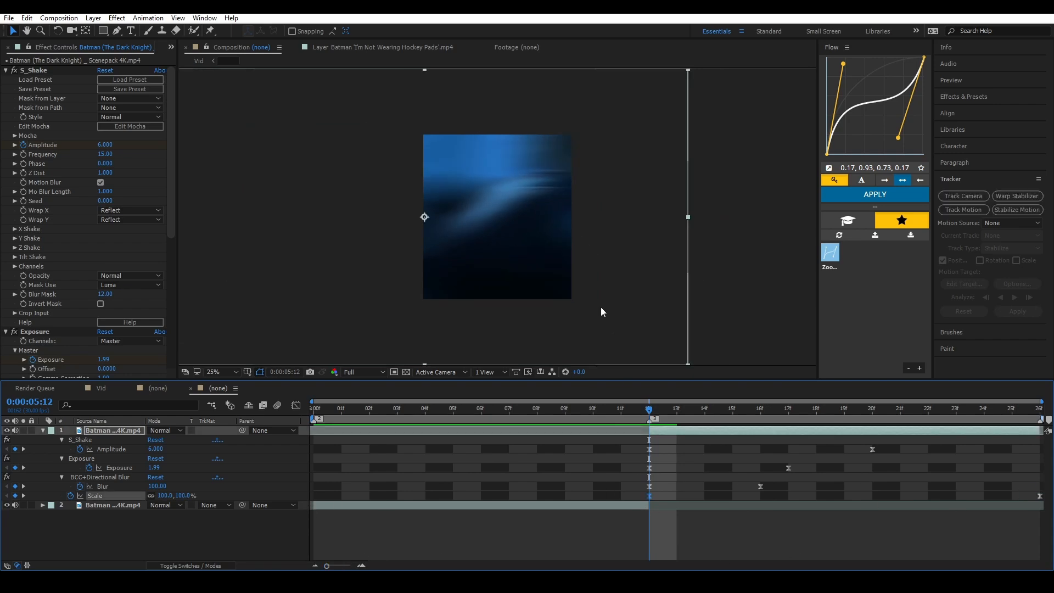
Step: Reposition the nested clip in the frame, set its Scale to 80% at 0:00:05:12, and apply the Flow easing to its Scale keyframes
key(space)
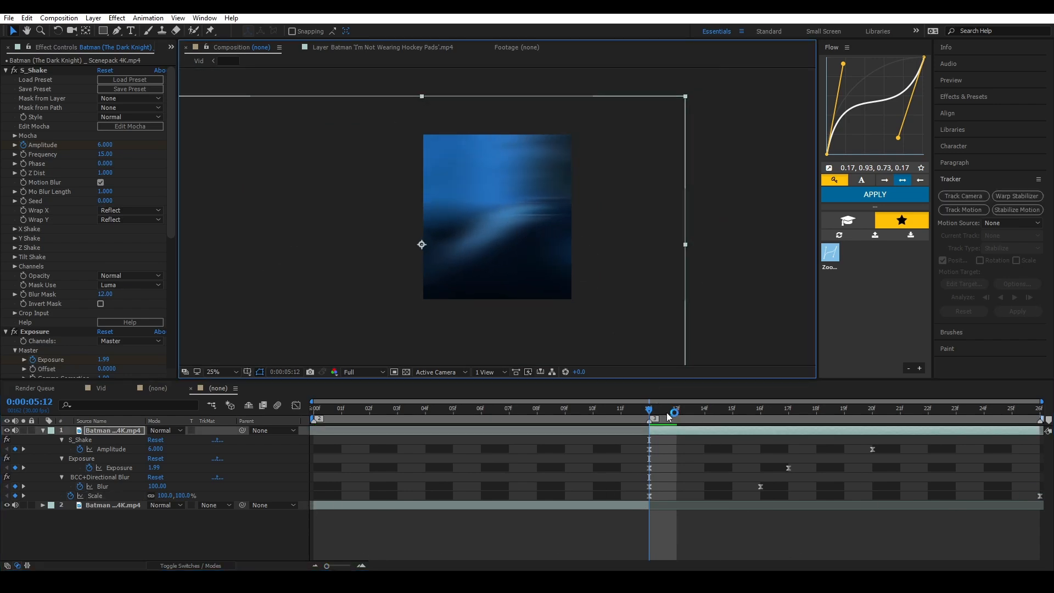
click(653, 425)
drag(490, 220, 421, 218)
click(705, 410)
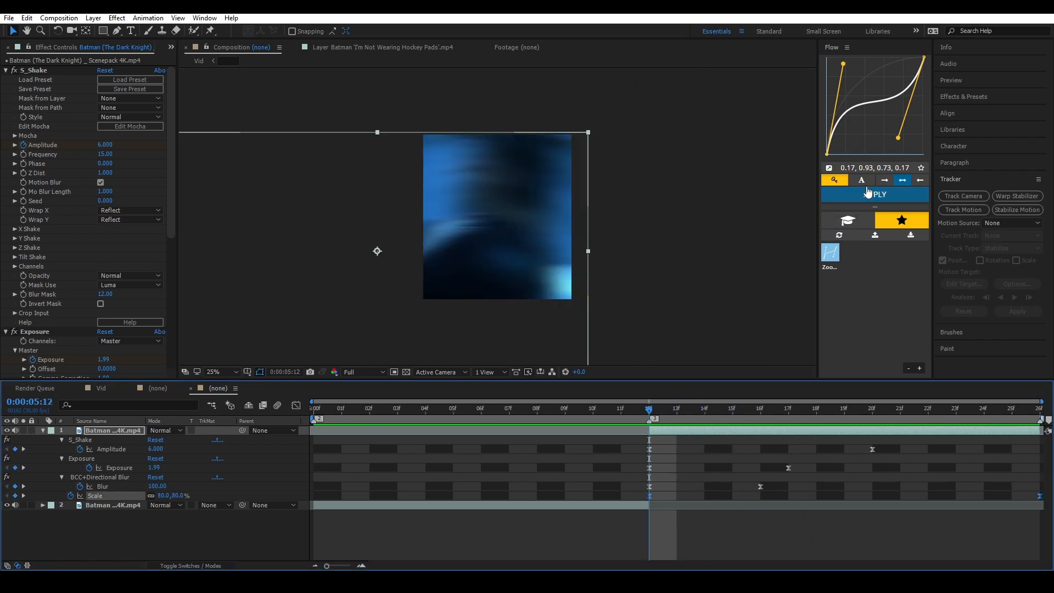
click(868, 193)
click(621, 410)
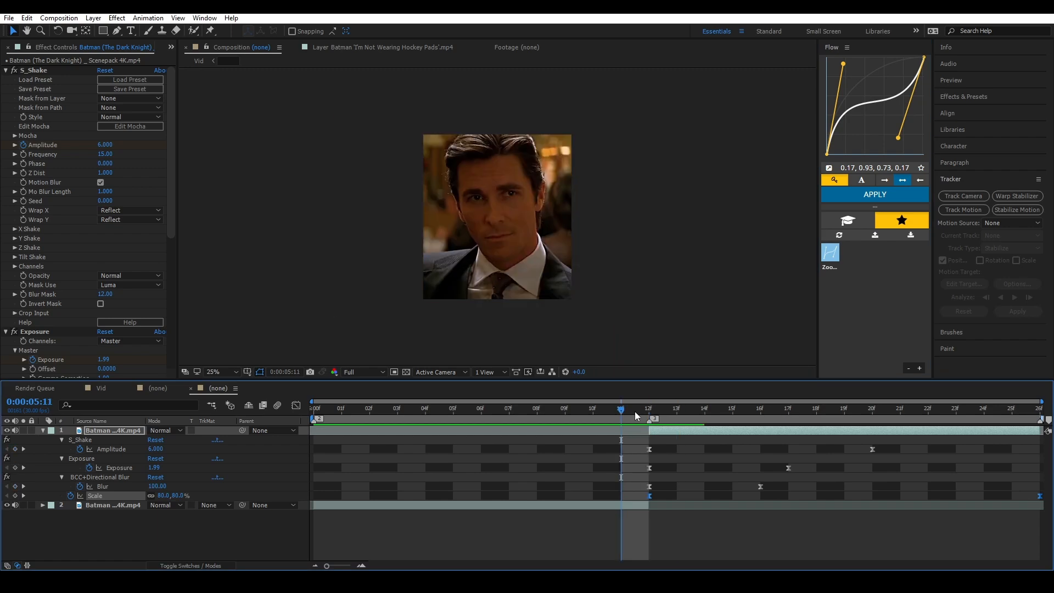
key(space)
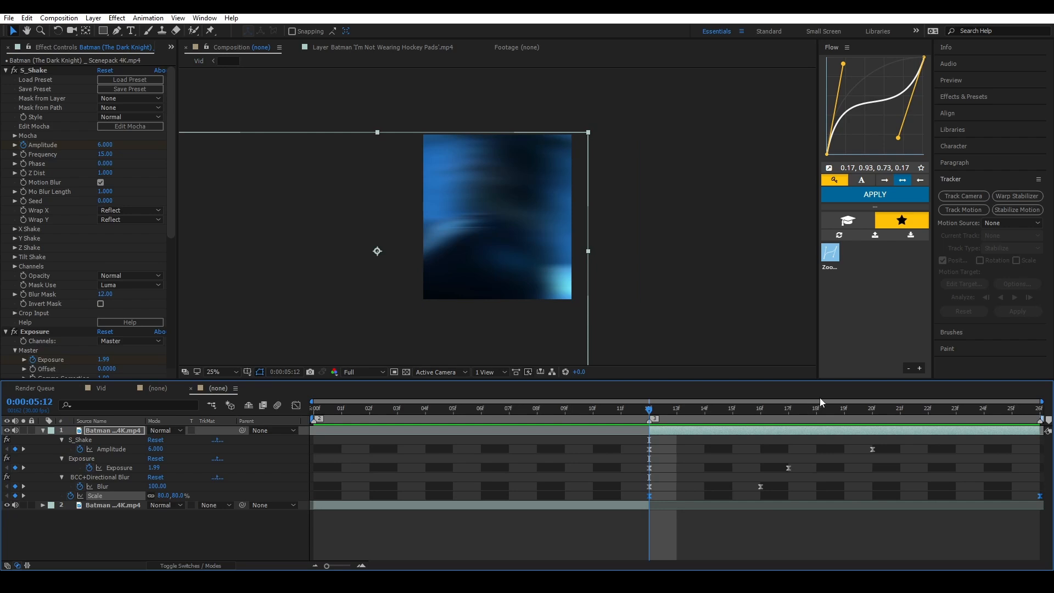
click(878, 195)
click(363, 506)
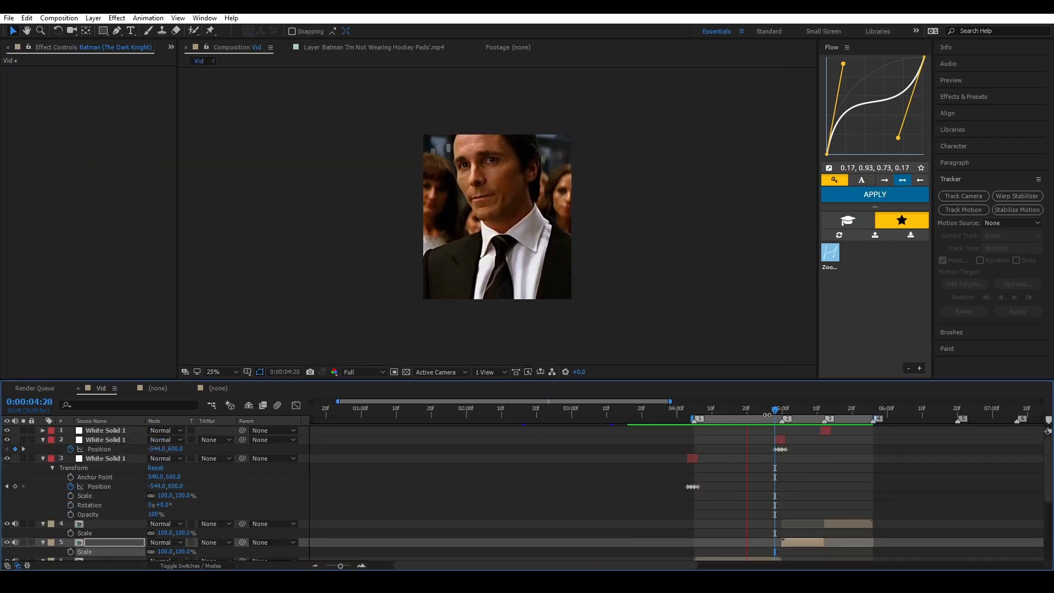
Step: Preview the whole Vid composition from 0:00:00:00
key(space)
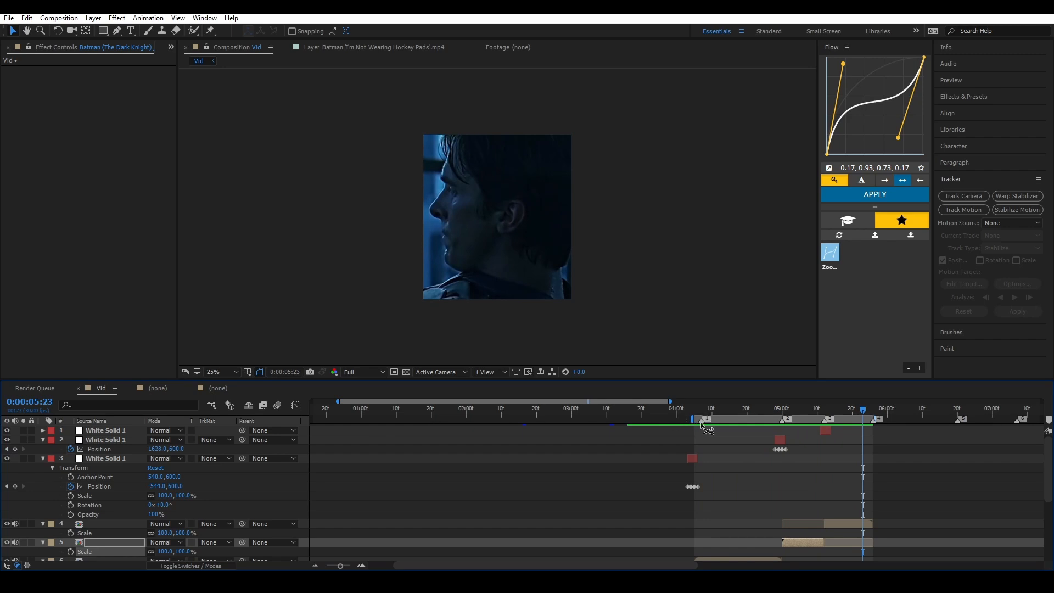
key(Home)
key(b)
key(space)
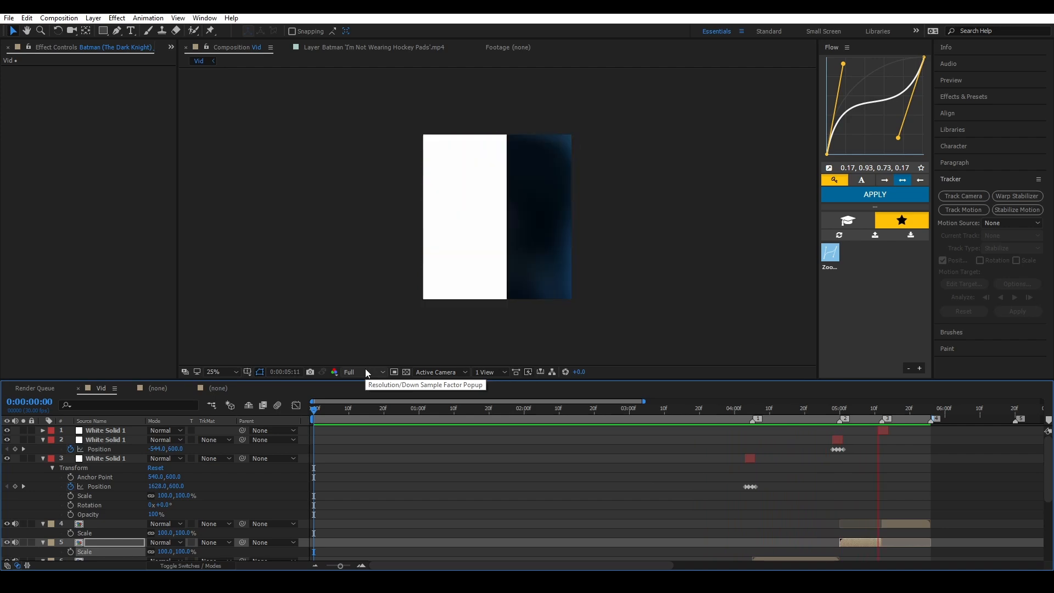
key(space)
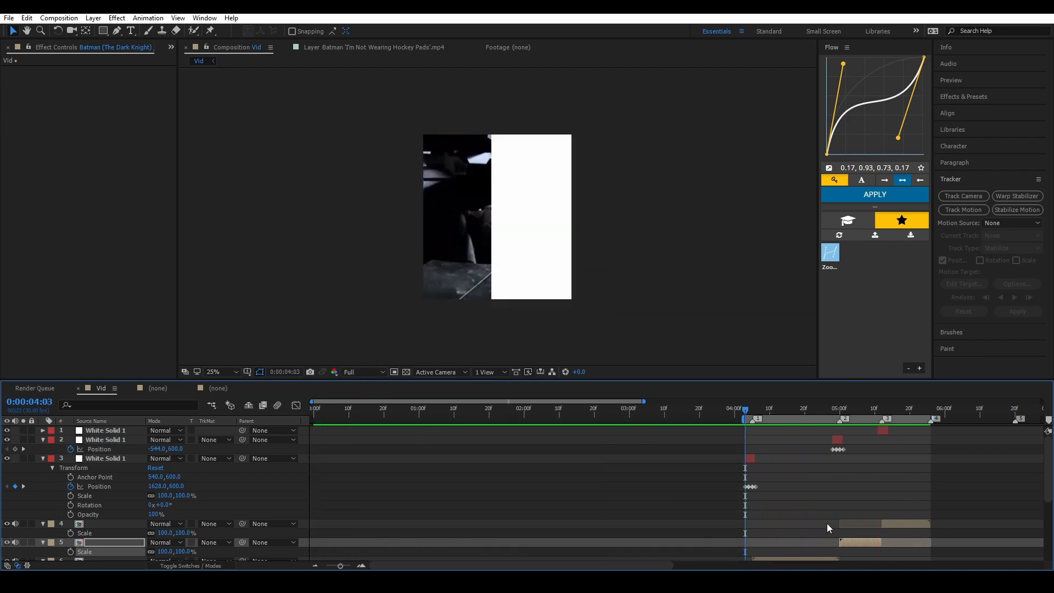
Step: Replay and scrub through the white-solid transitions from 0:00:04:03 onward
key(space)
key(space)
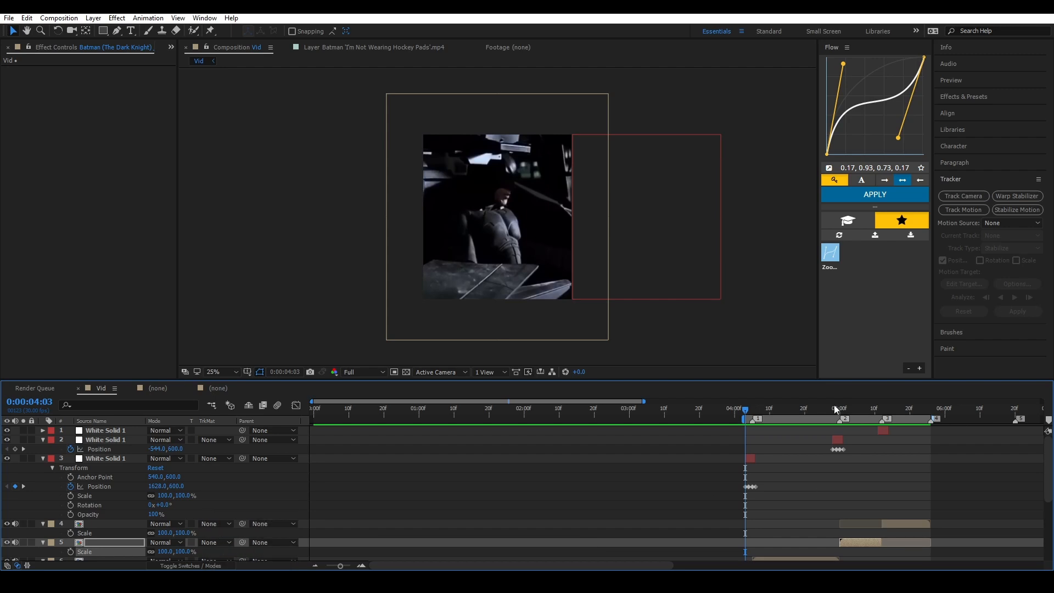
drag(756, 410, 935, 423)
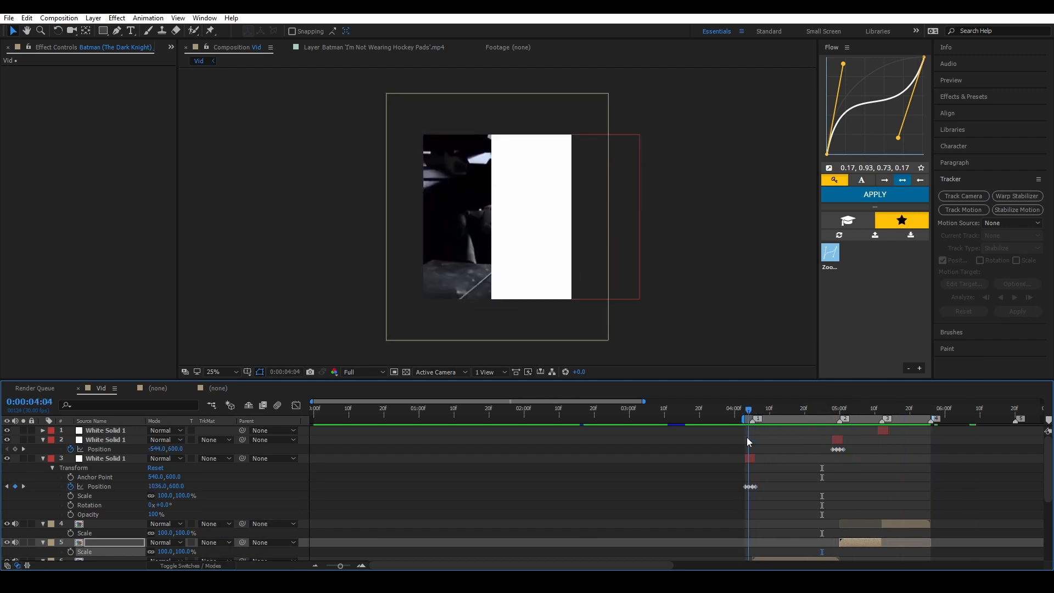